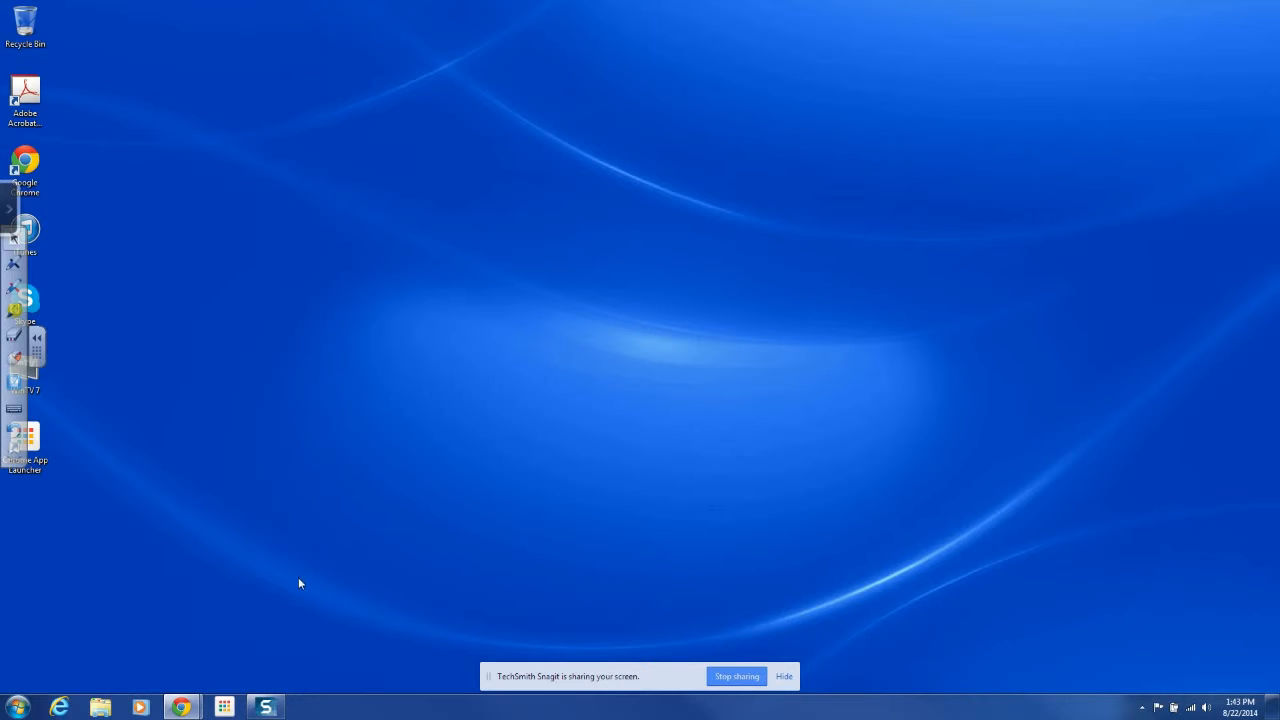
Bring the Chrome window to the front and switch to its blank New Tab page
click(182, 710)
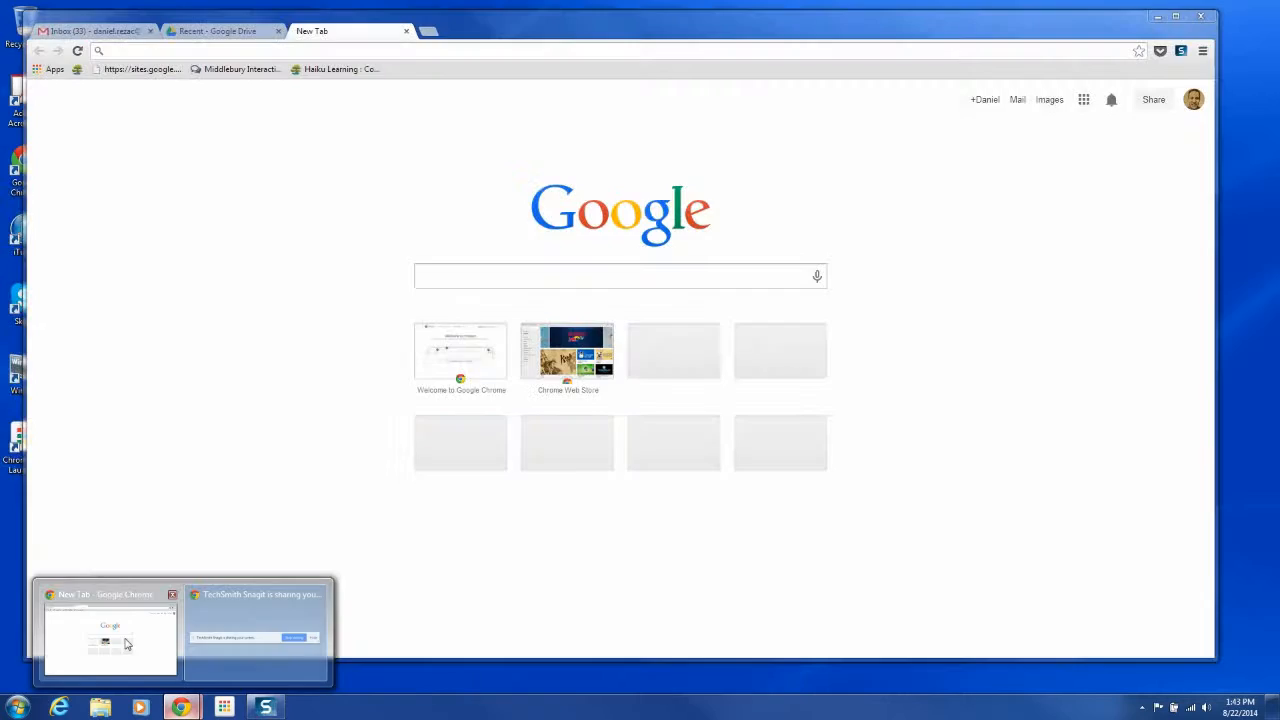
click(126, 645)
click(220, 32)
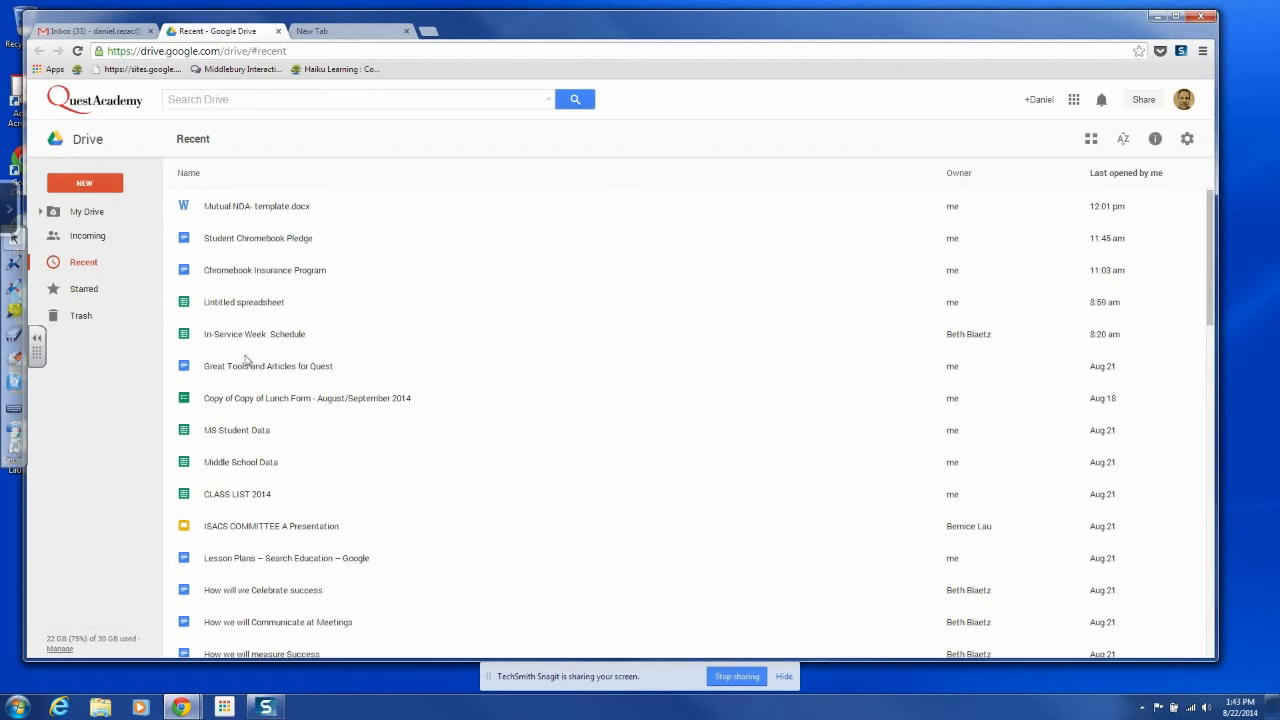
click(346, 32)
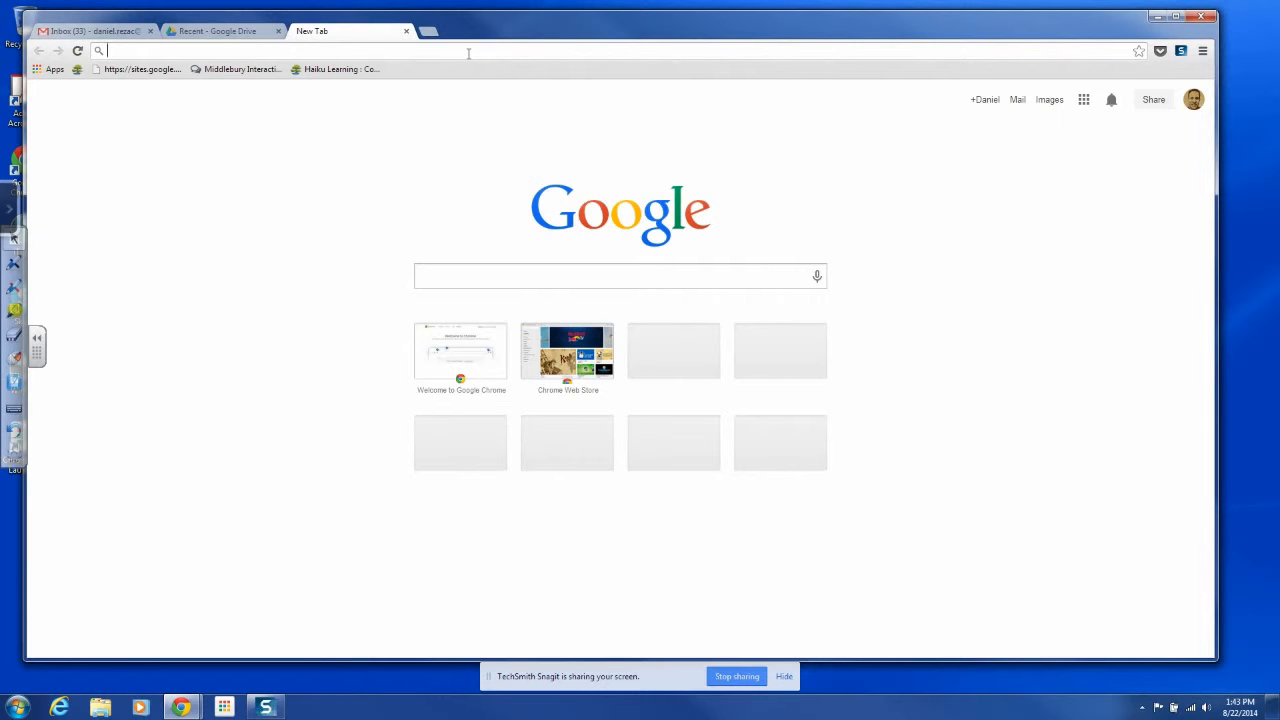
Search Google for 'drive download' and open the Download Google Drive Now page
text(driuve)
key(BackSpace)
key(BackSpace)
key(BackSpace)
key(BackSpace)
text(ive dow)
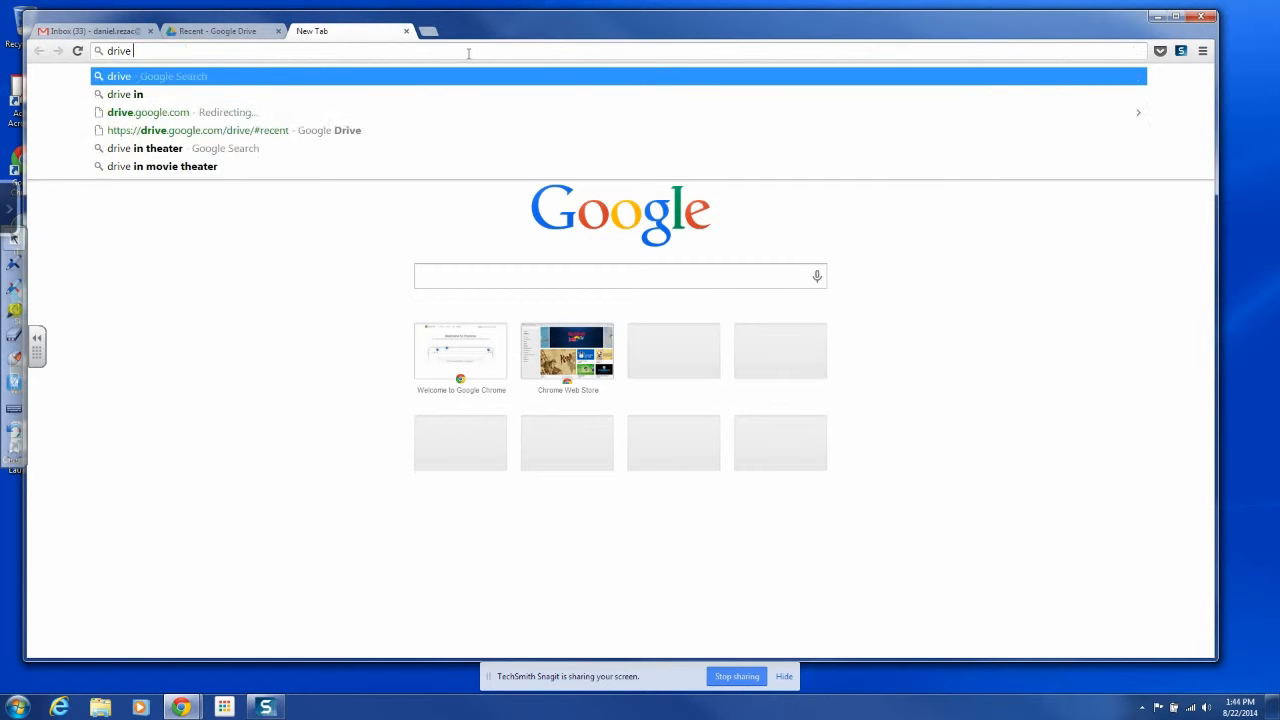
key(Return)
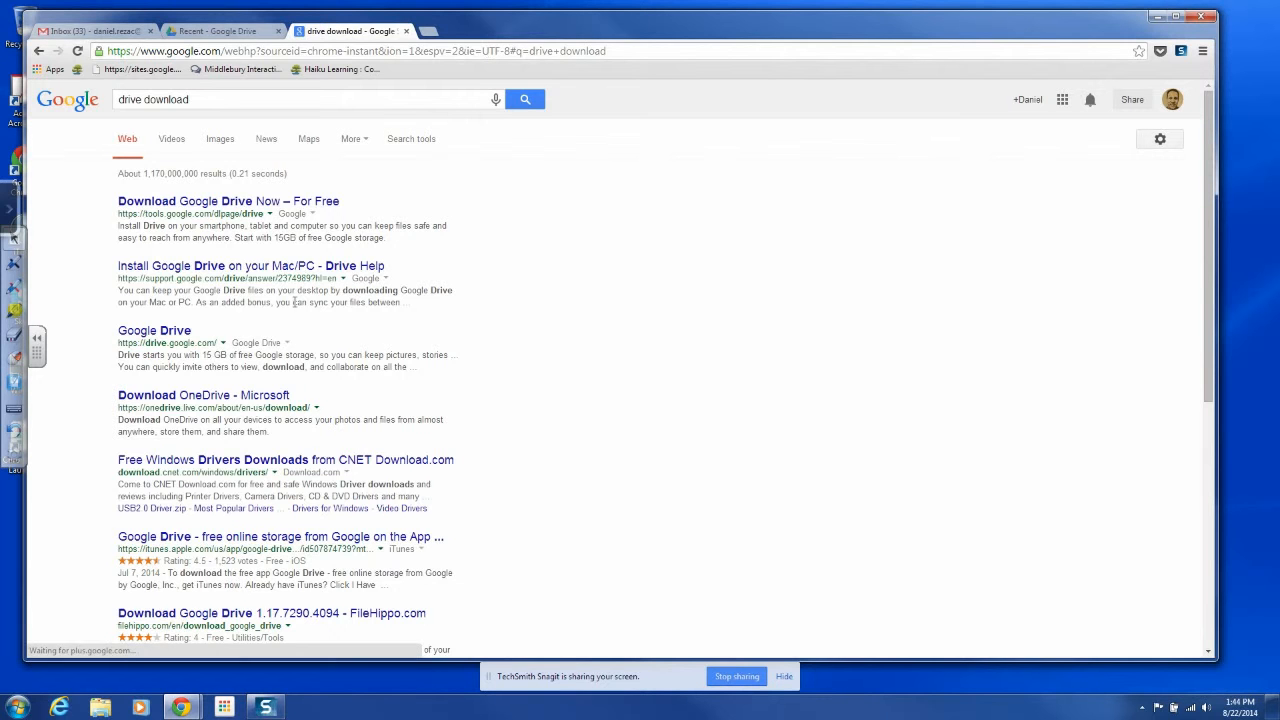
click(220, 268)
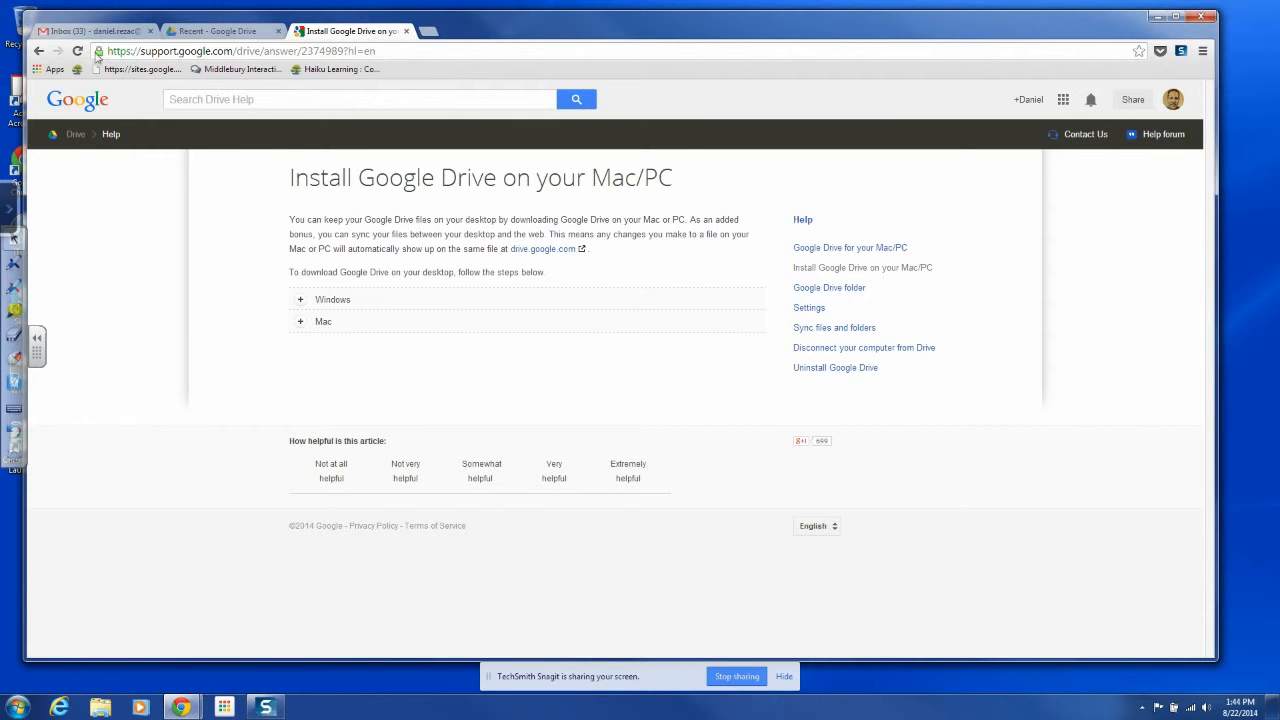
click(38, 50)
click(260, 203)
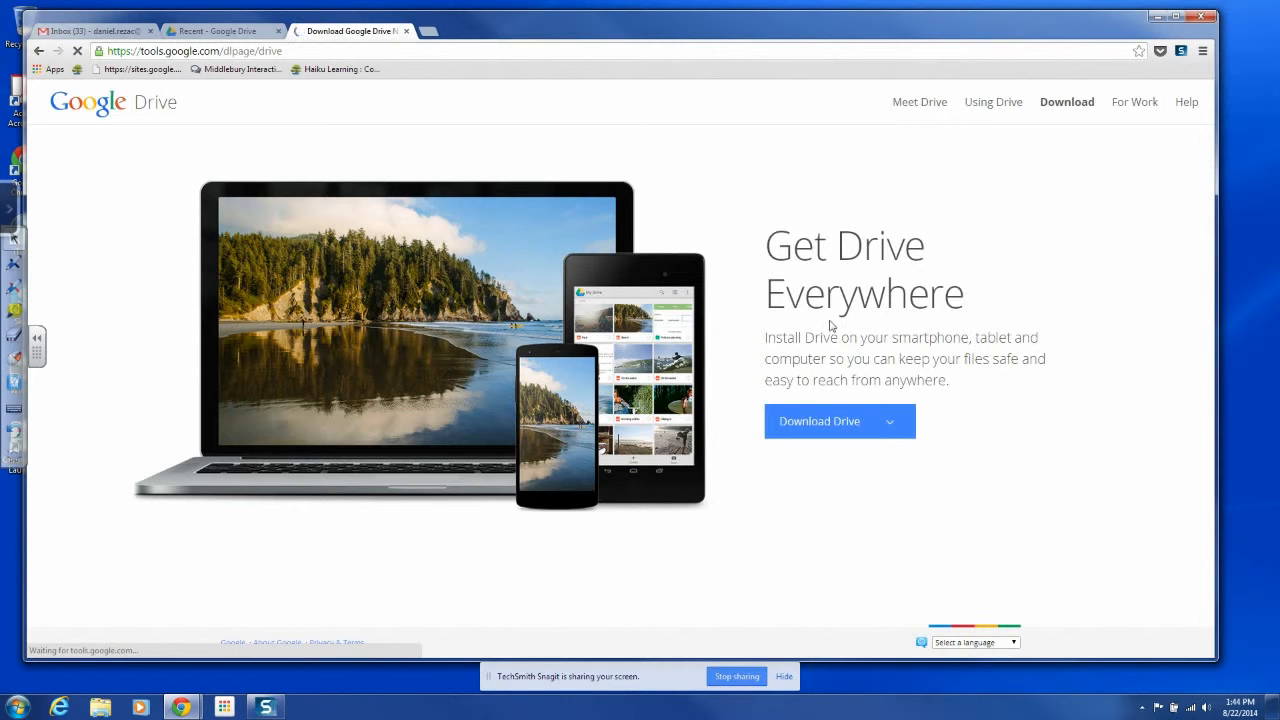
Download Drive for PC, accepting the terms, and open googledrivesync.exe
click(874, 425)
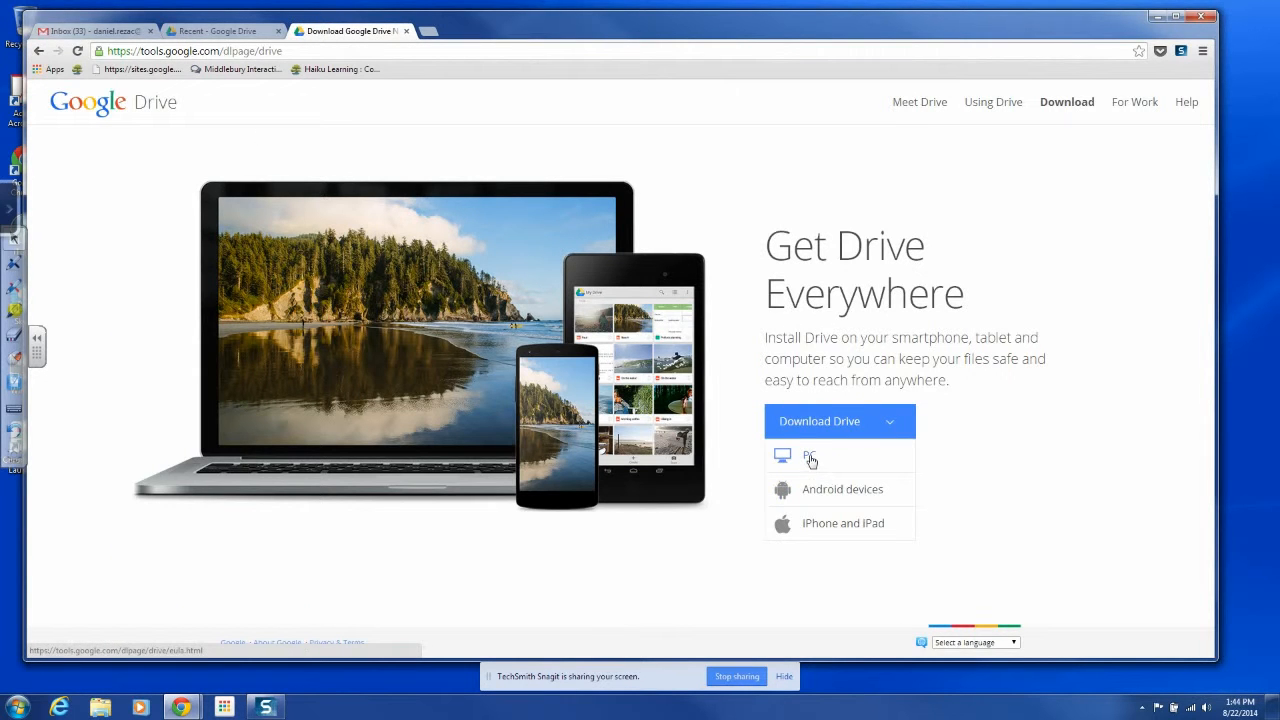
click(810, 457)
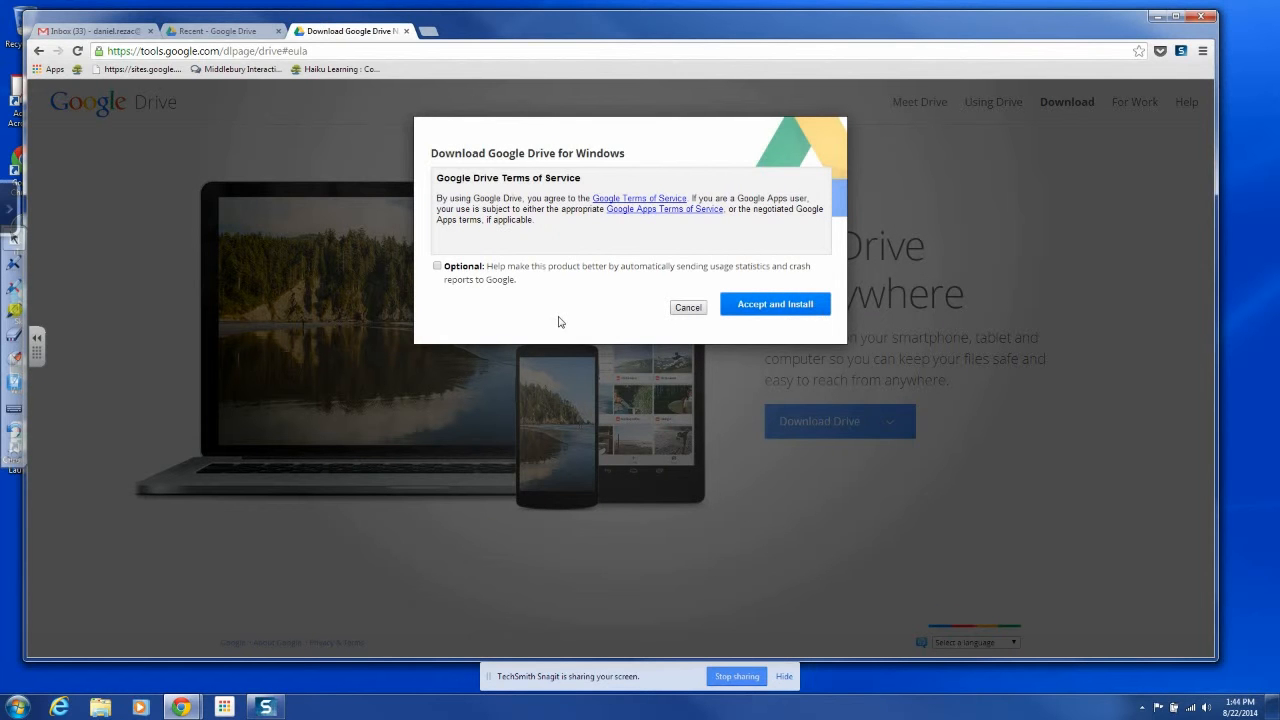
click(779, 306)
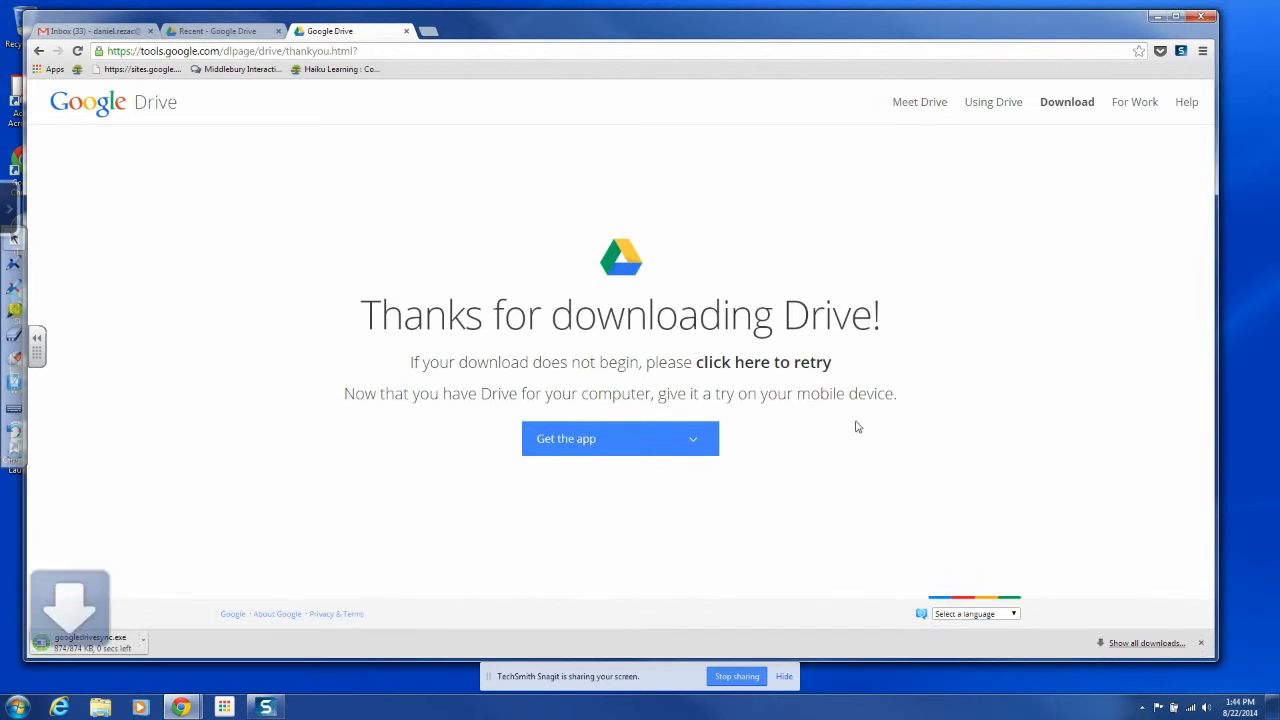
mouse_move(623, 449)
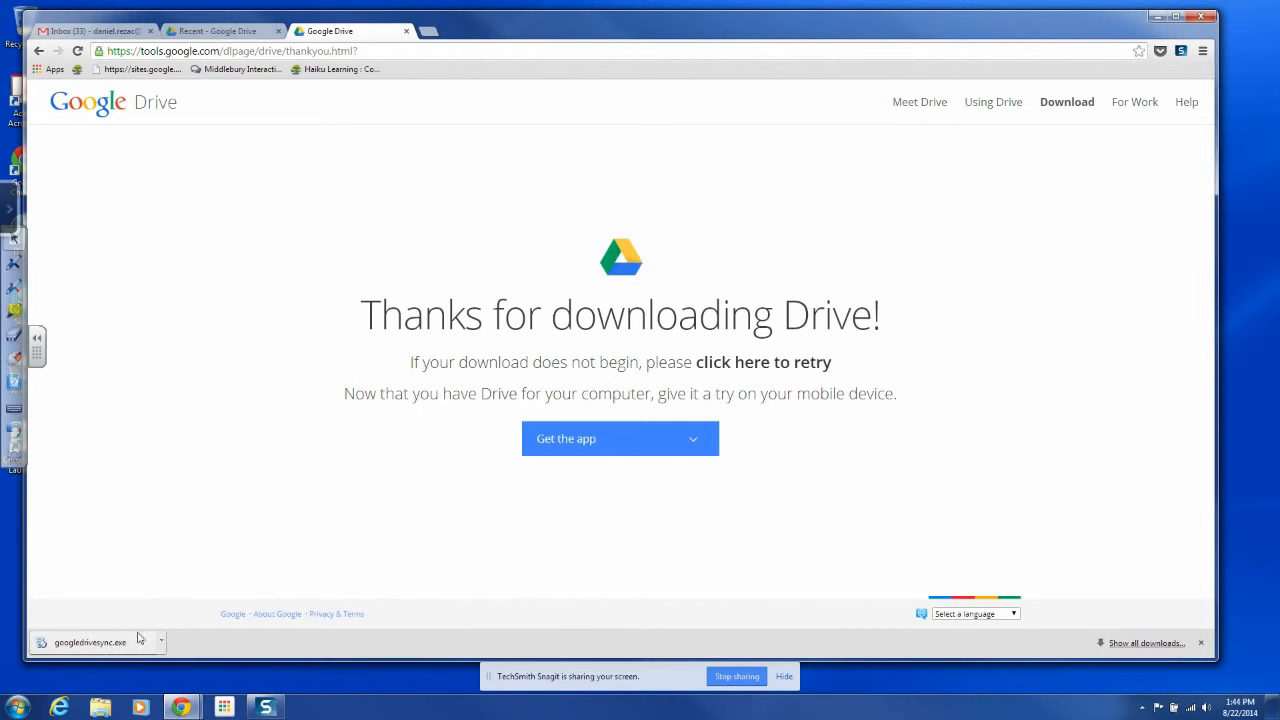
click(90, 645)
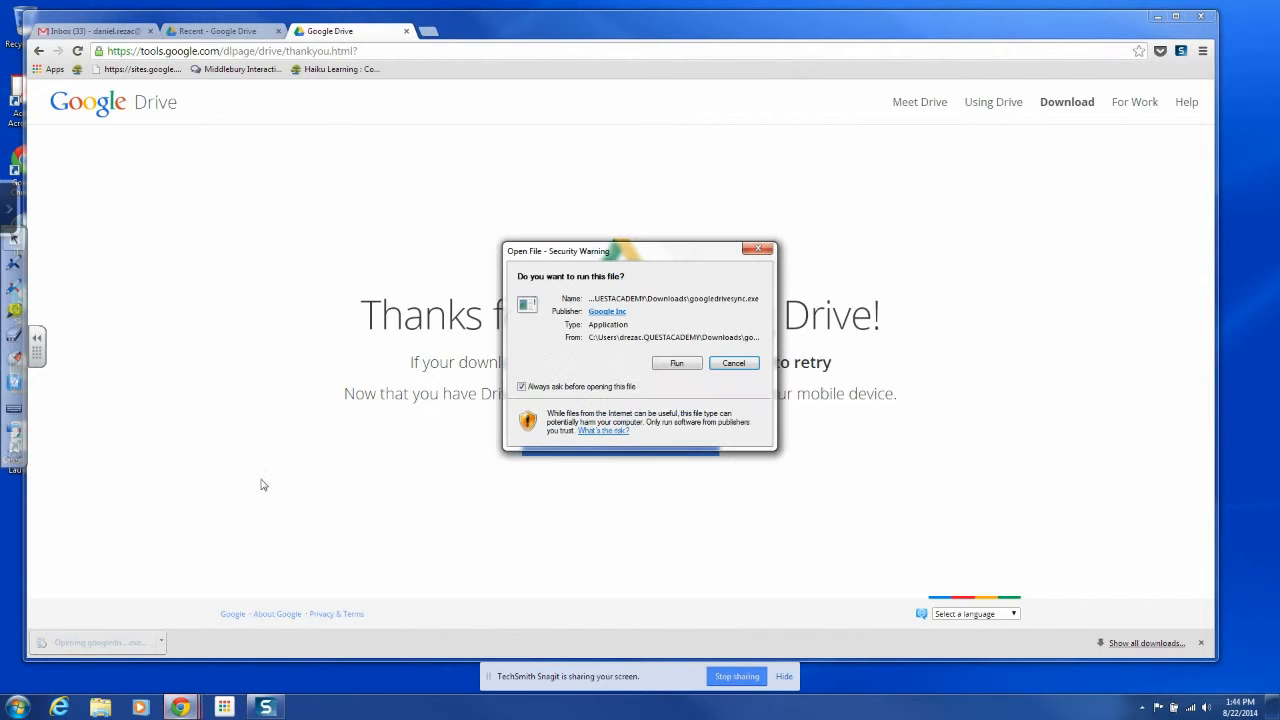
Allow googledrivesync.exe to run from the Security Warning and wait for installation to finish
click(677, 364)
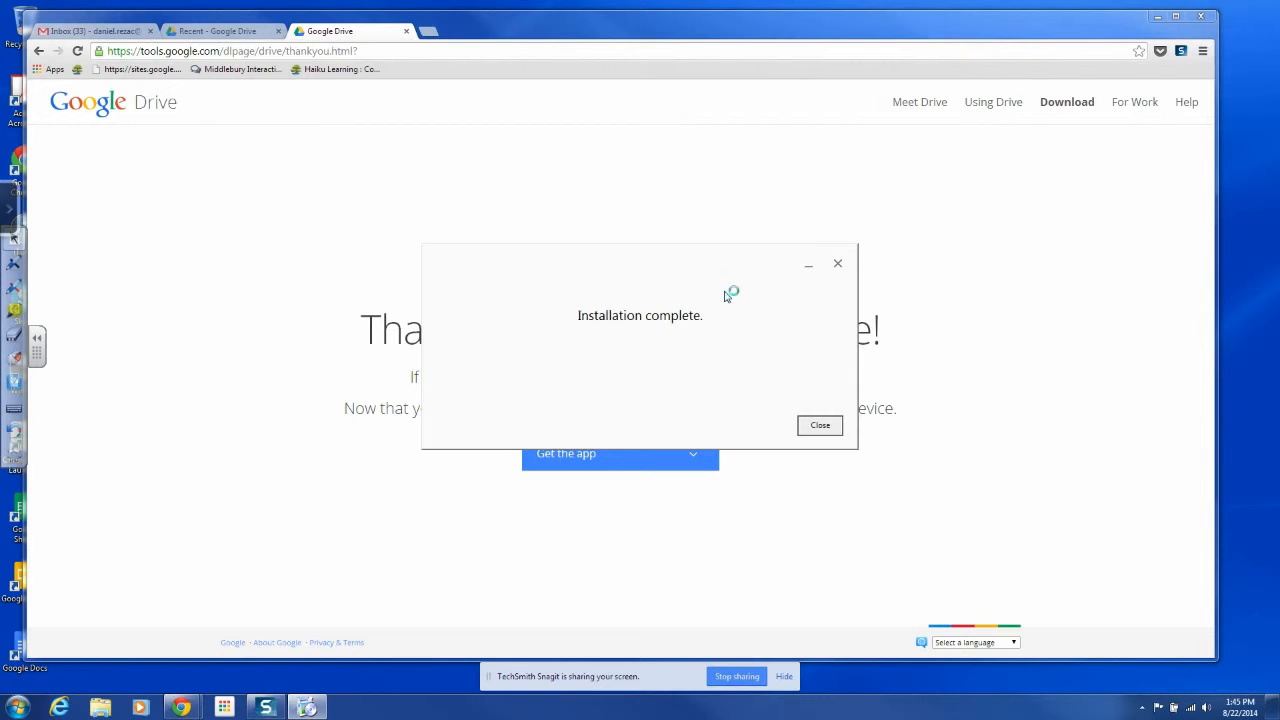
Close the Installation complete notice and move Chrome down to reveal the Drive welcome window
click(820, 426)
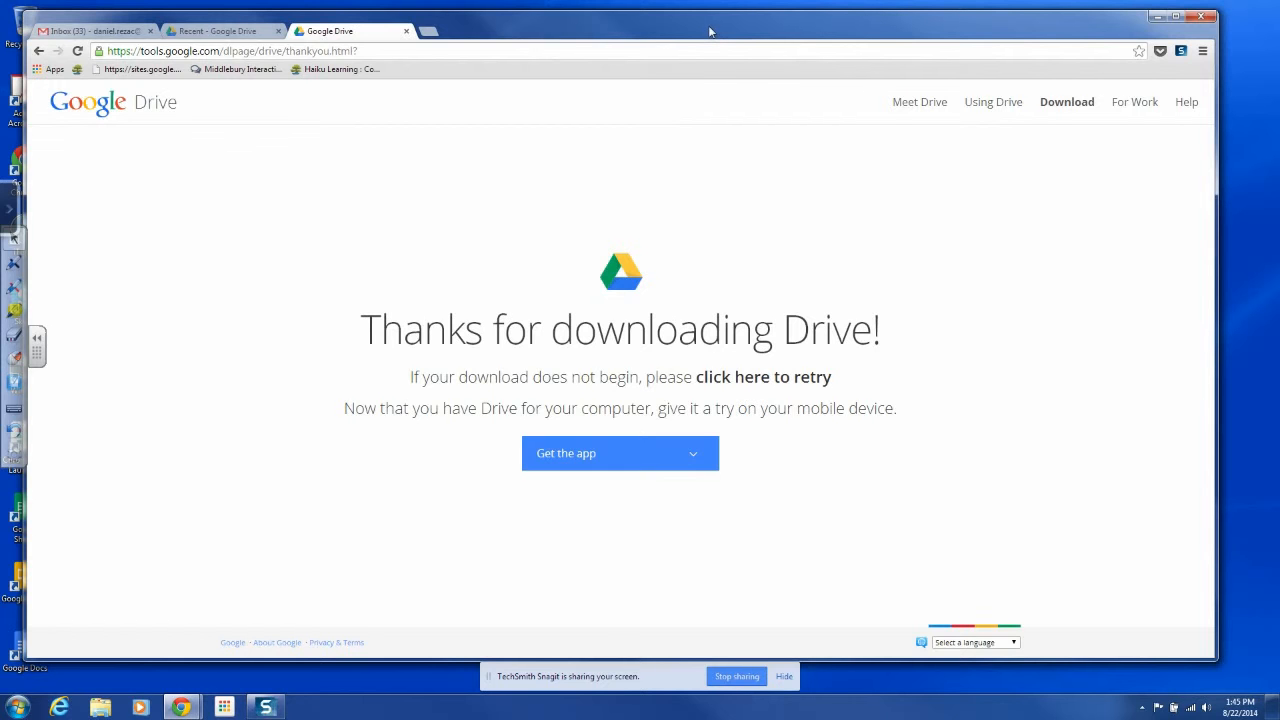
mouse_move(706, 31)
mouse_down()
mouse_move(702, 374)
mouse_move(750, 443)
mouse_move(695, 100)
mouse_move(727, 45)
mouse_up()
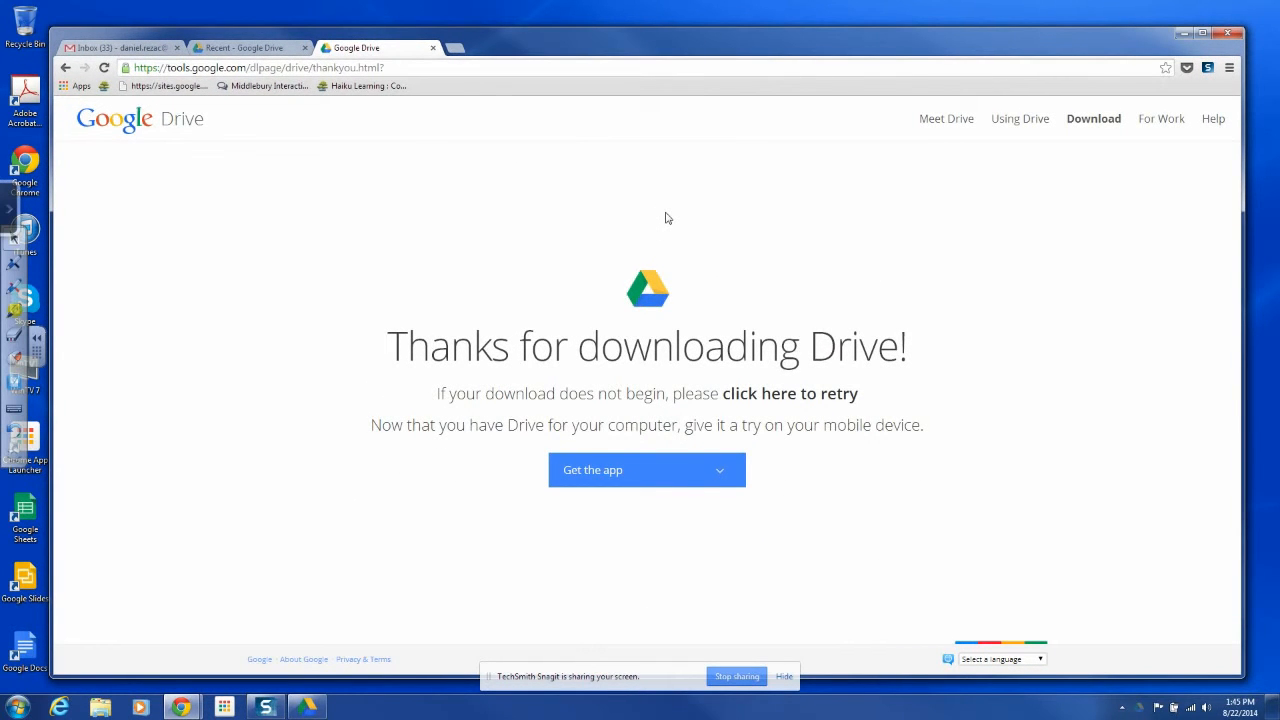
click(609, 477)
Start Drive setup and sign in with the Google account's e-mail and password
click(308, 709)
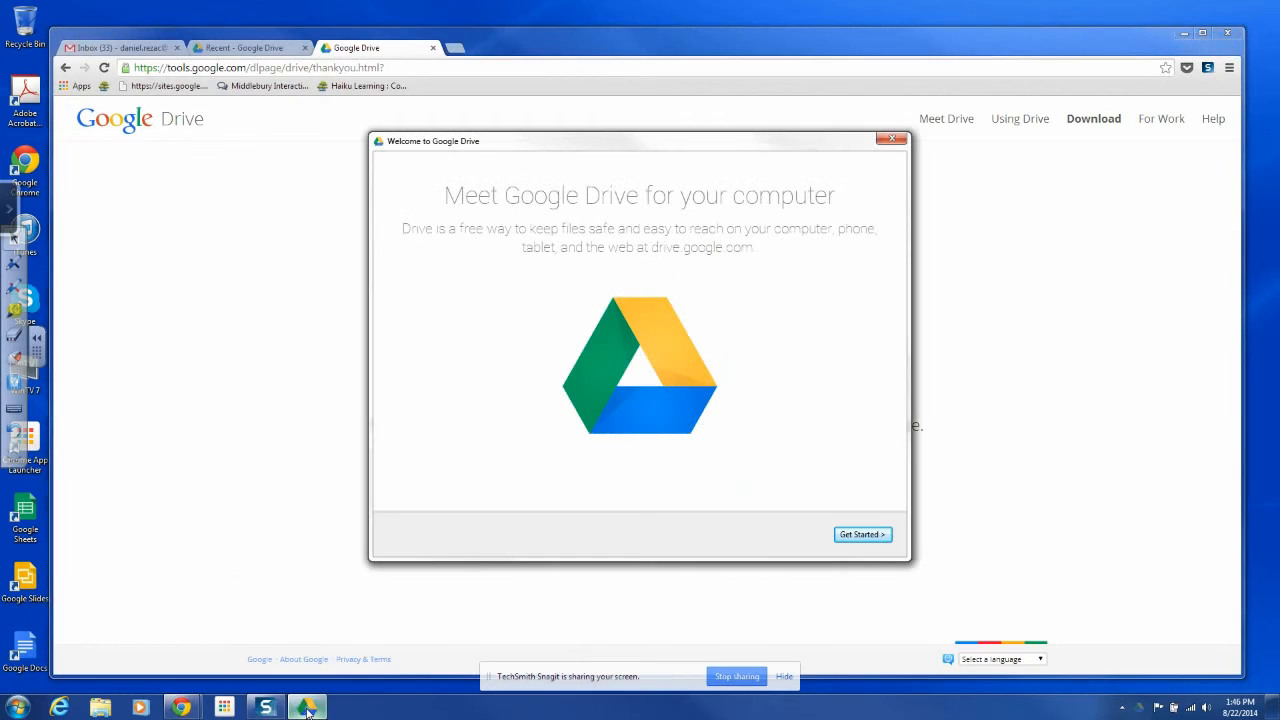
click(864, 535)
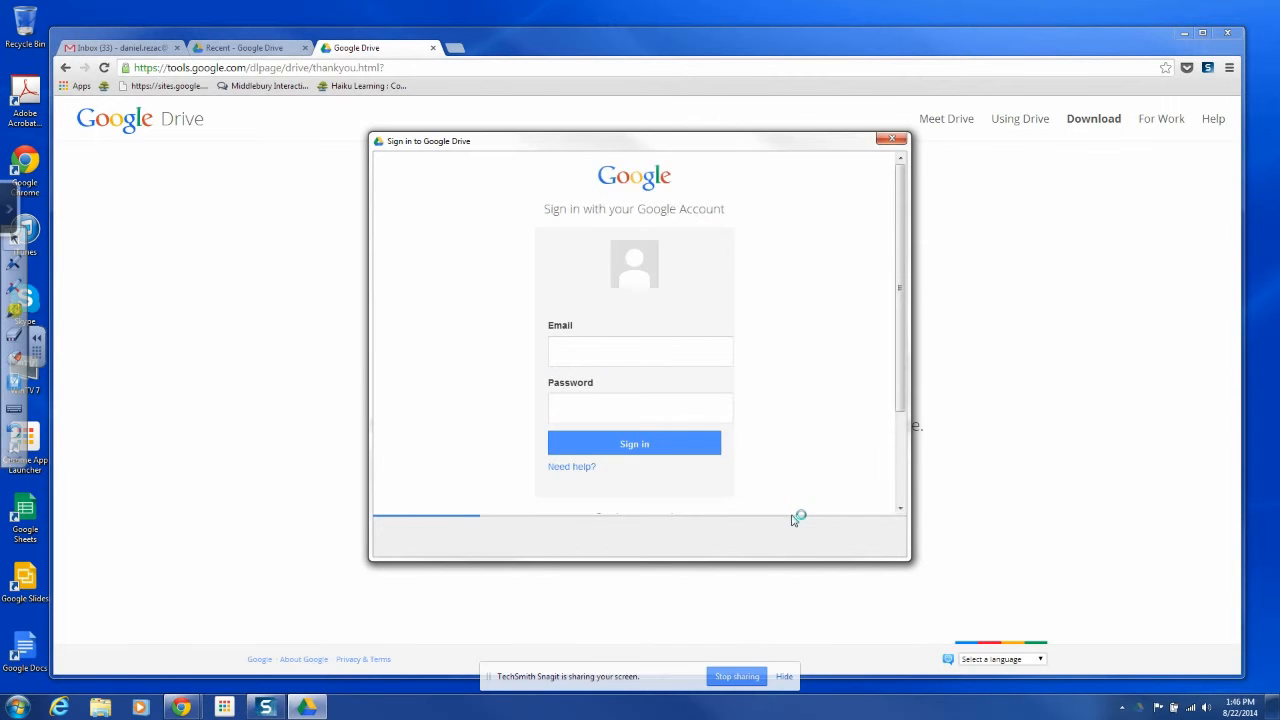
click(649, 360)
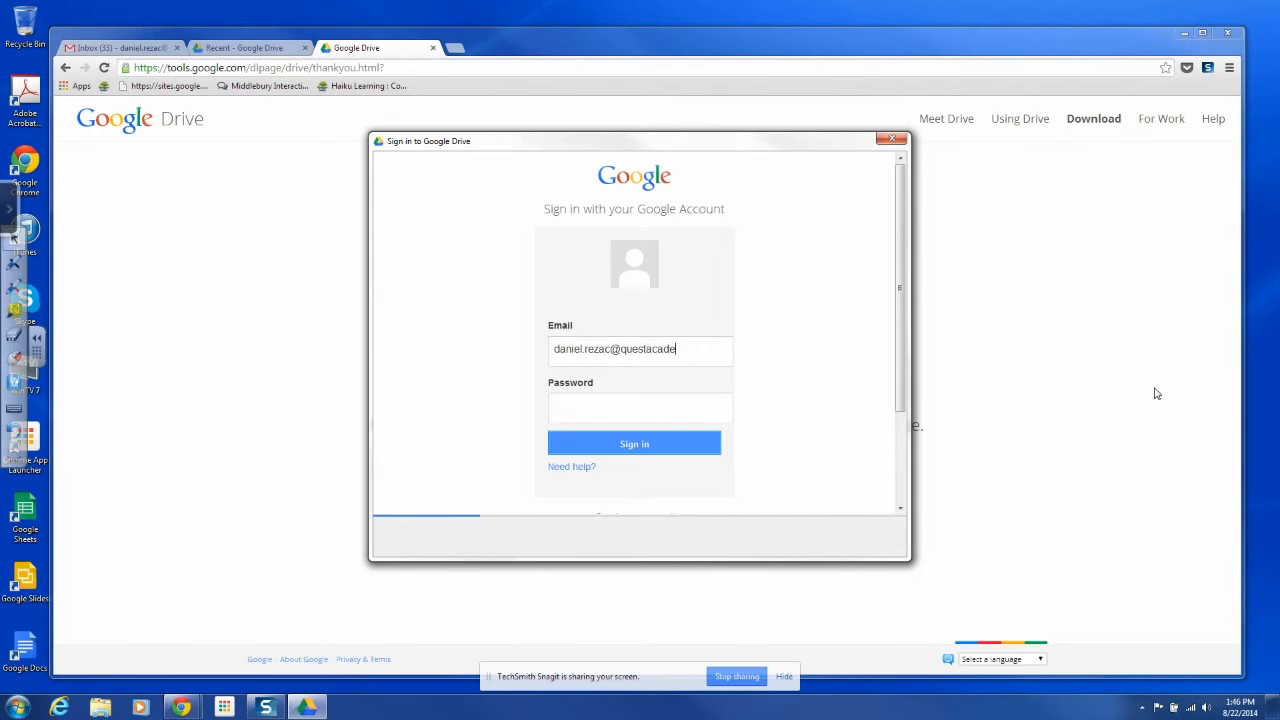
click(627, 445)
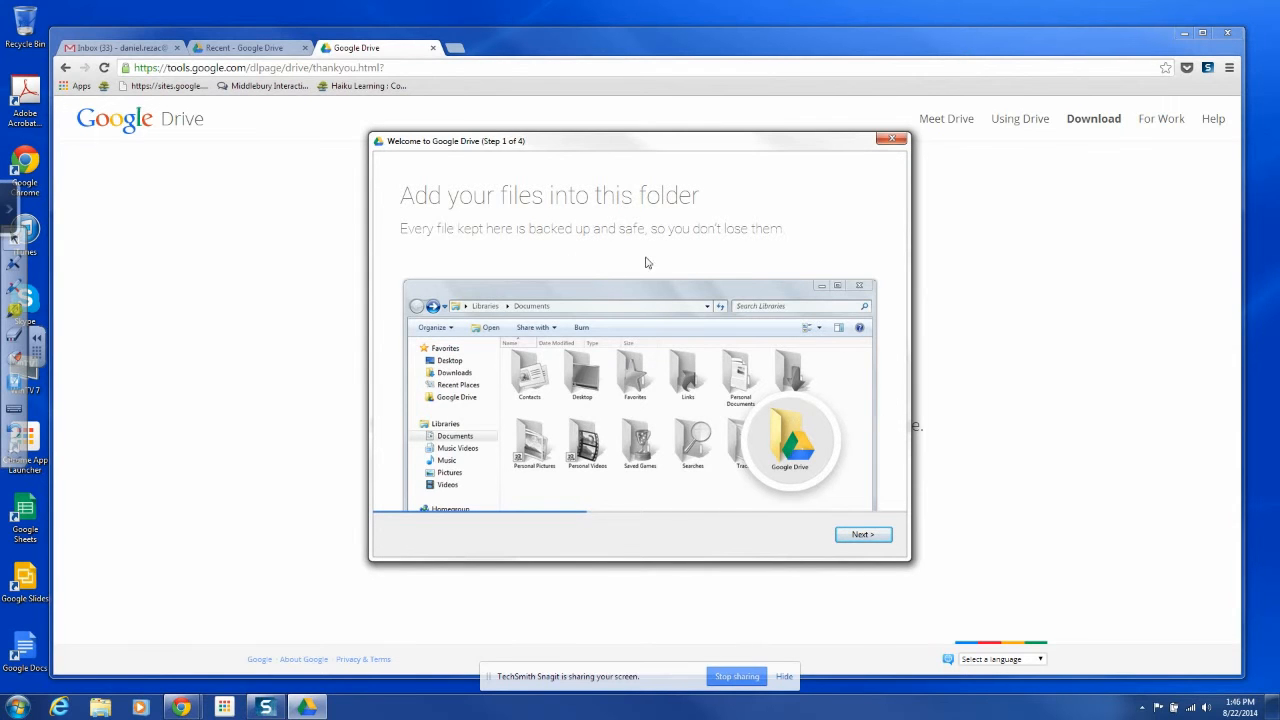
Step through setup pages 2–4, view Advanced setup, and return to 'You're all set!'
click(860, 538)
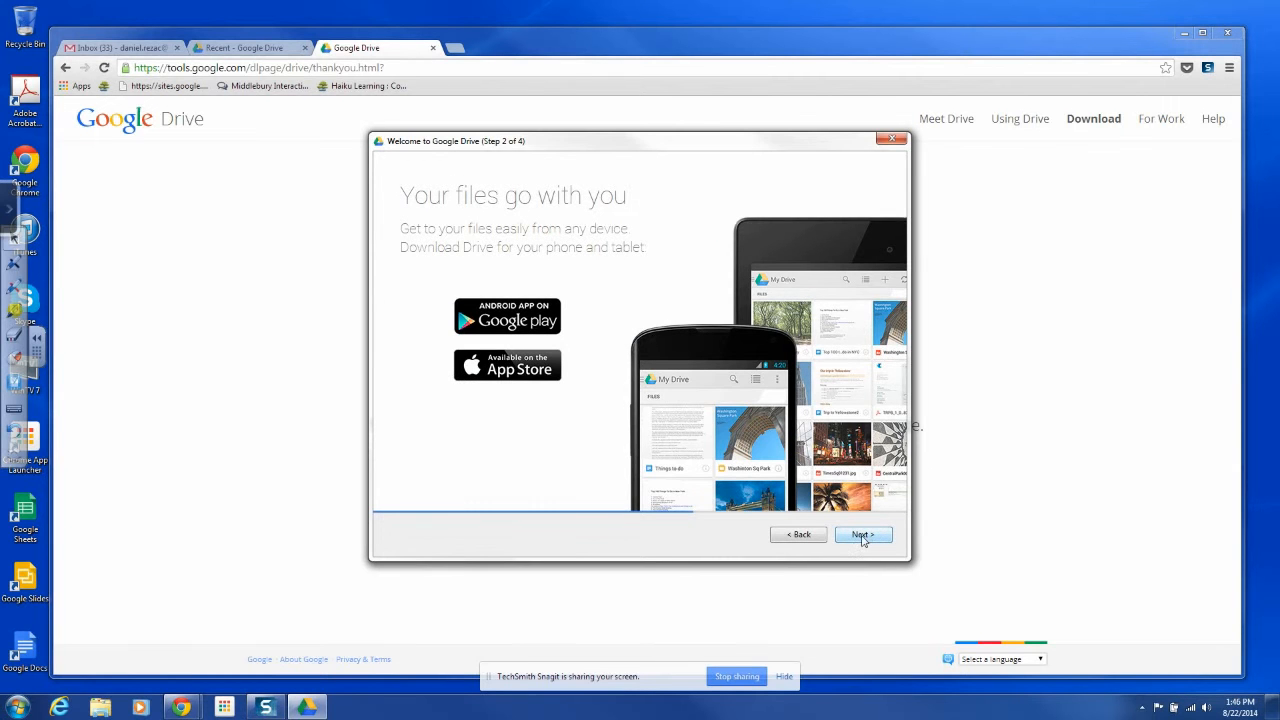
click(862, 539)
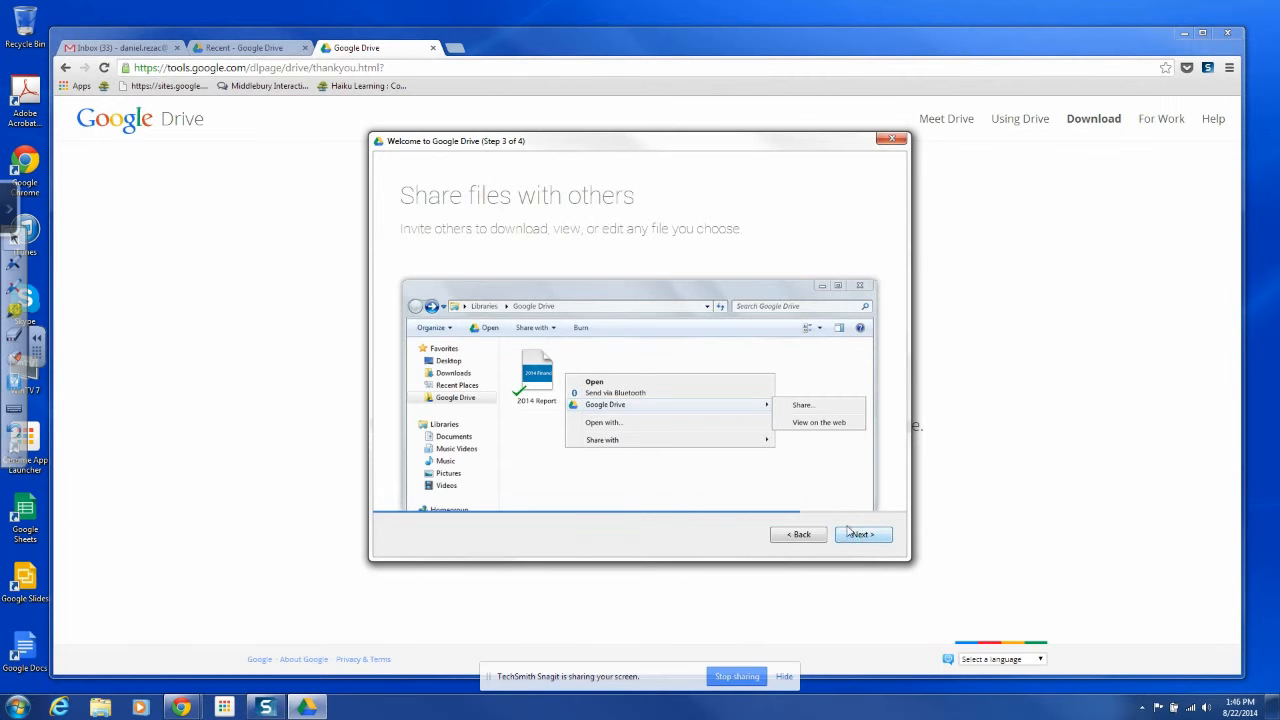
click(868, 537)
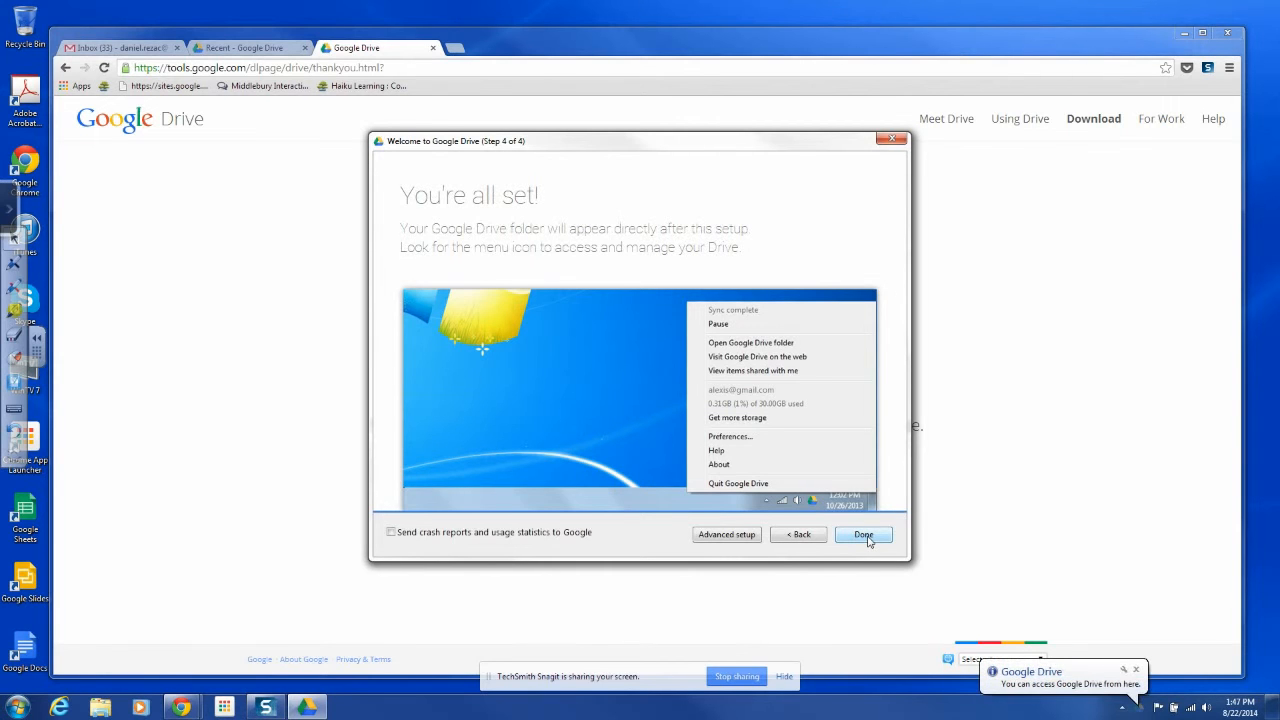
click(728, 536)
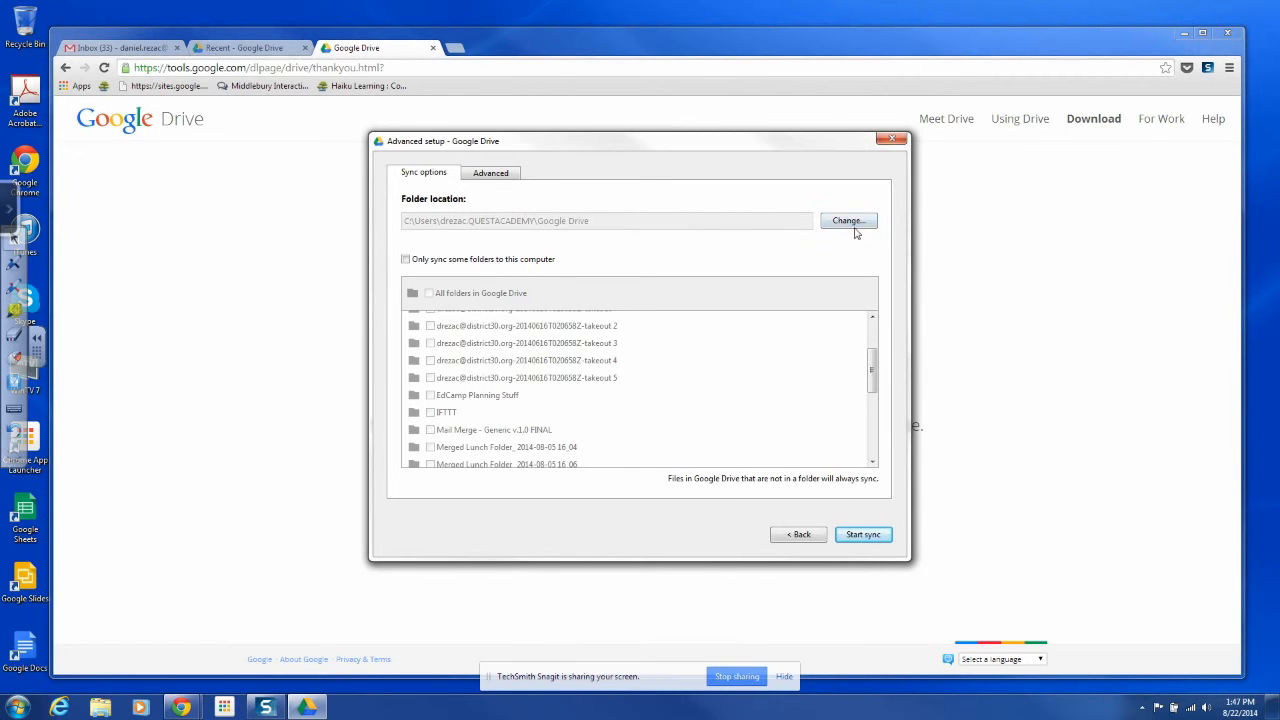
click(815, 541)
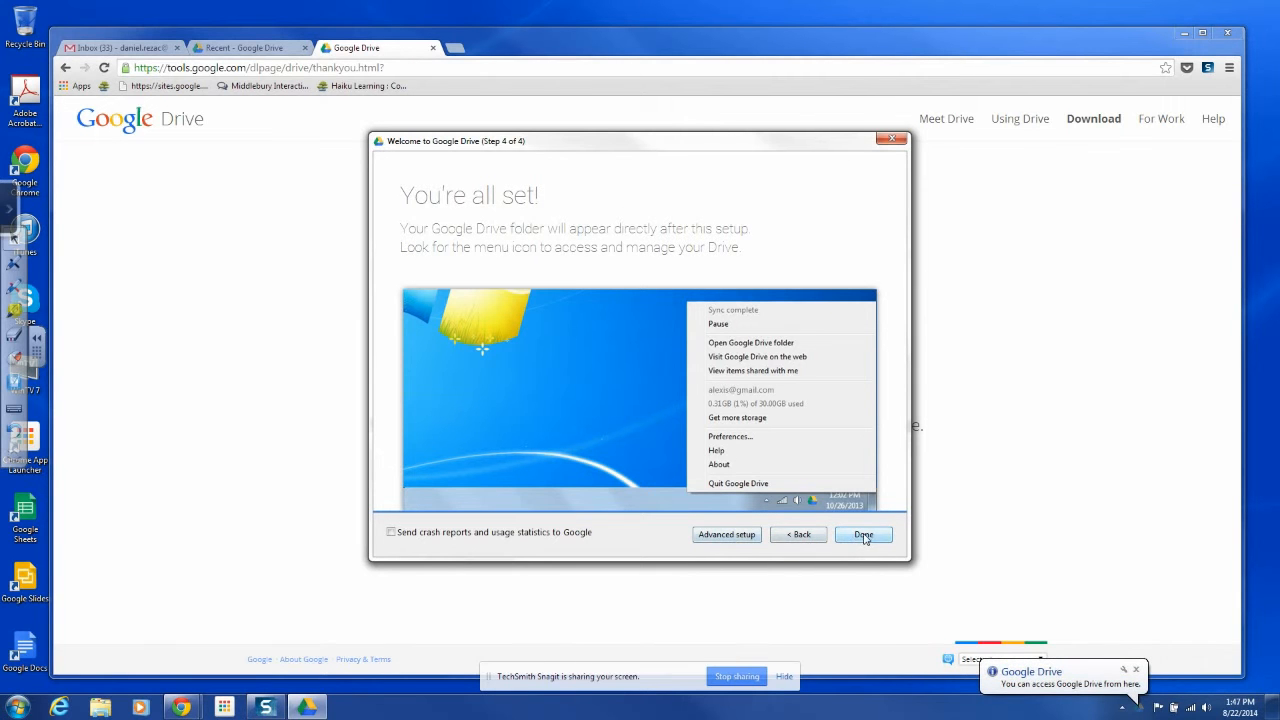
Finish the Drive setup with Done and move the Libraries window higher on screen
click(864, 535)
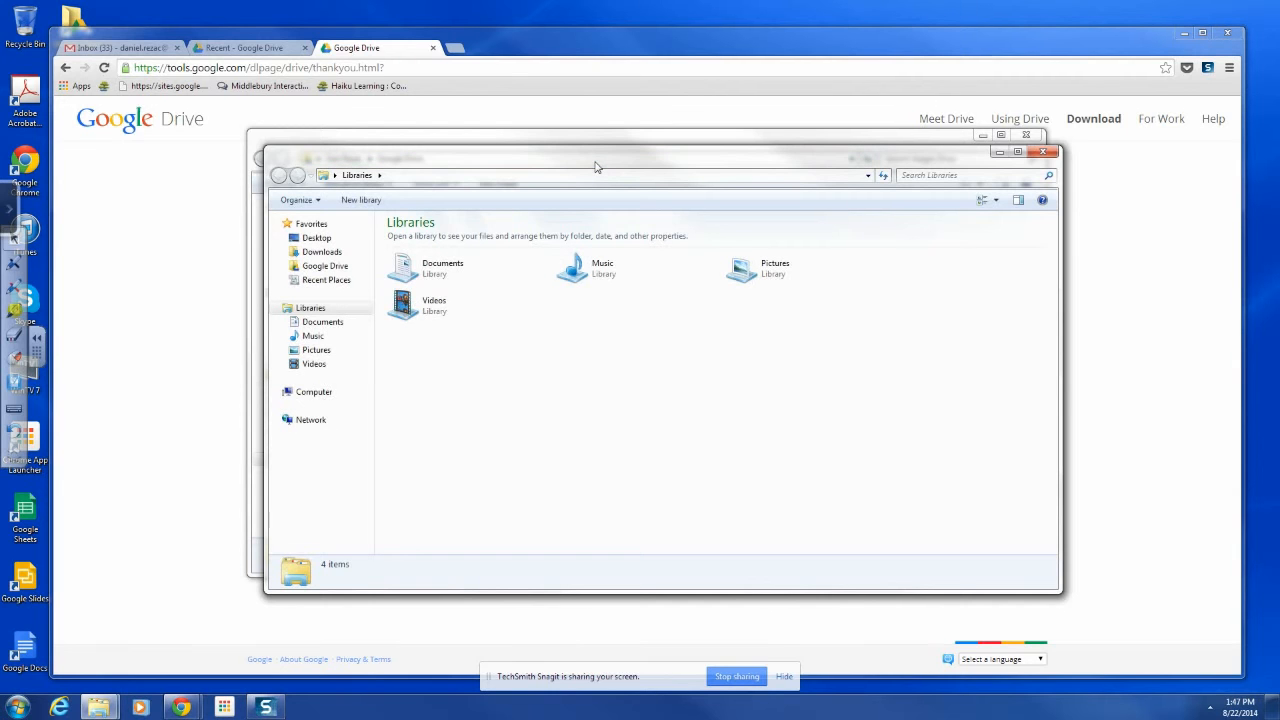
drag(595, 163, 569, 123)
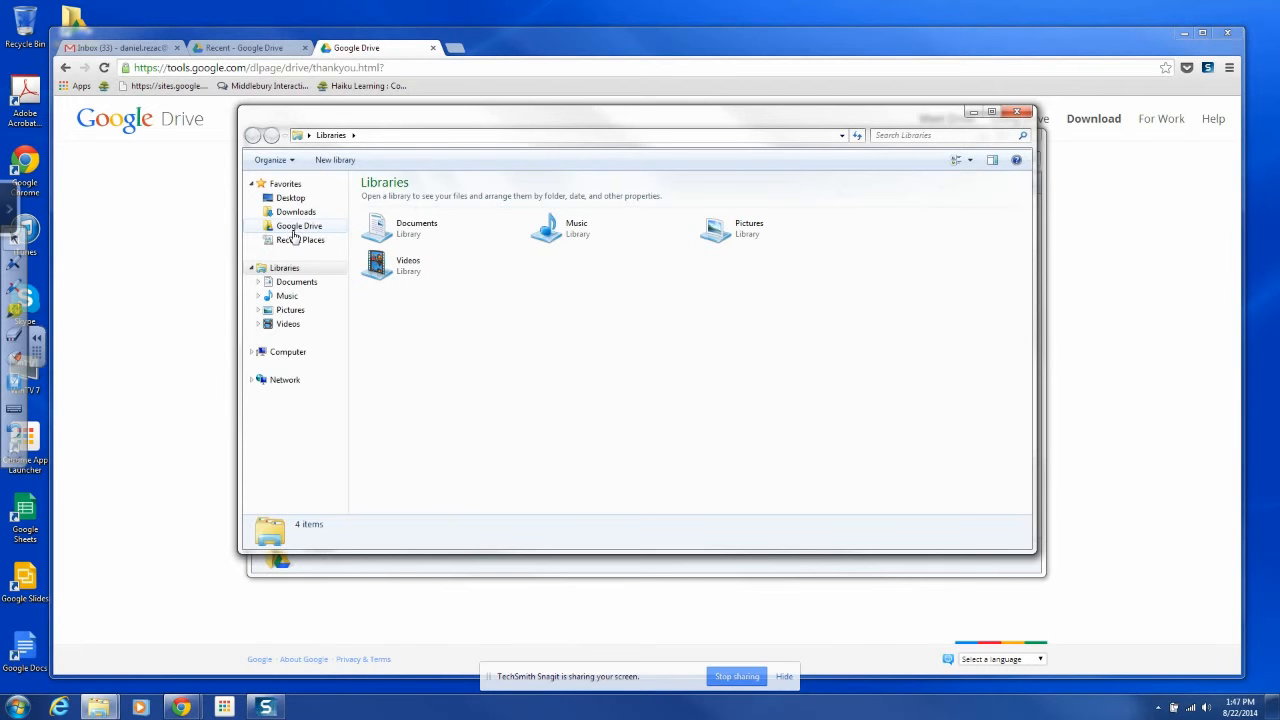
Open the My Documents folder on the H: network drive from Computer
click(255, 355)
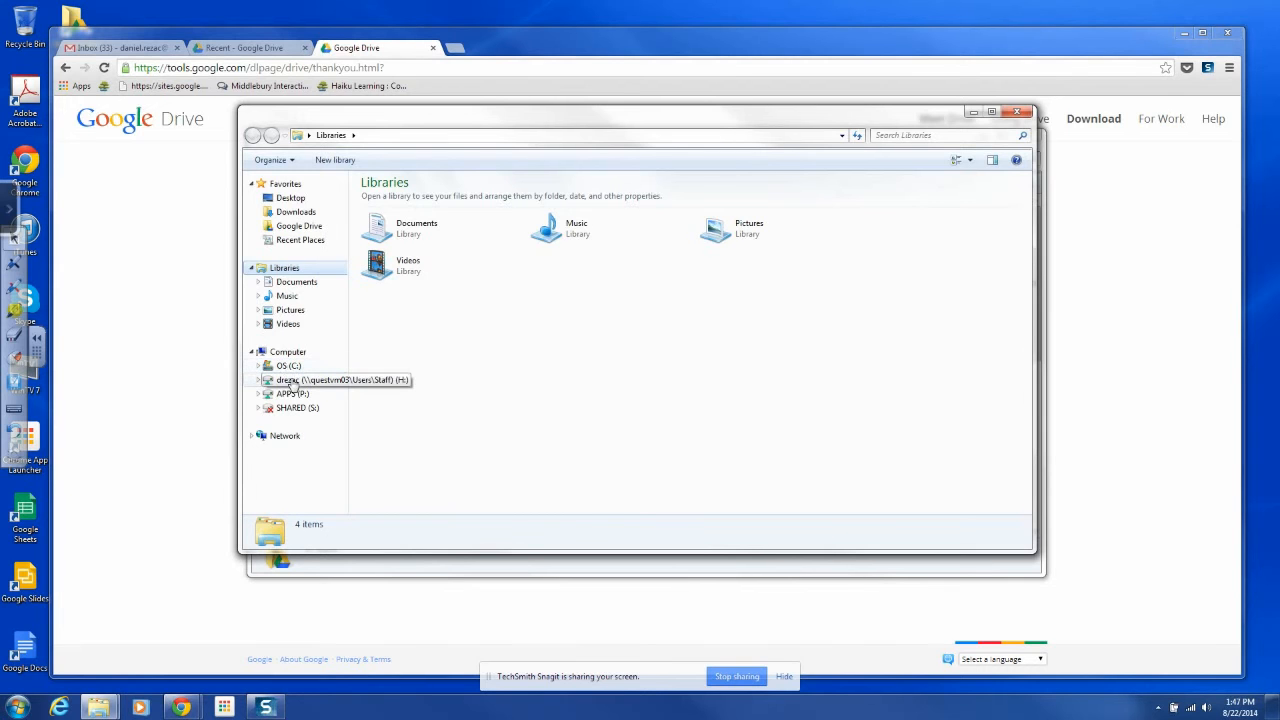
click(295, 380)
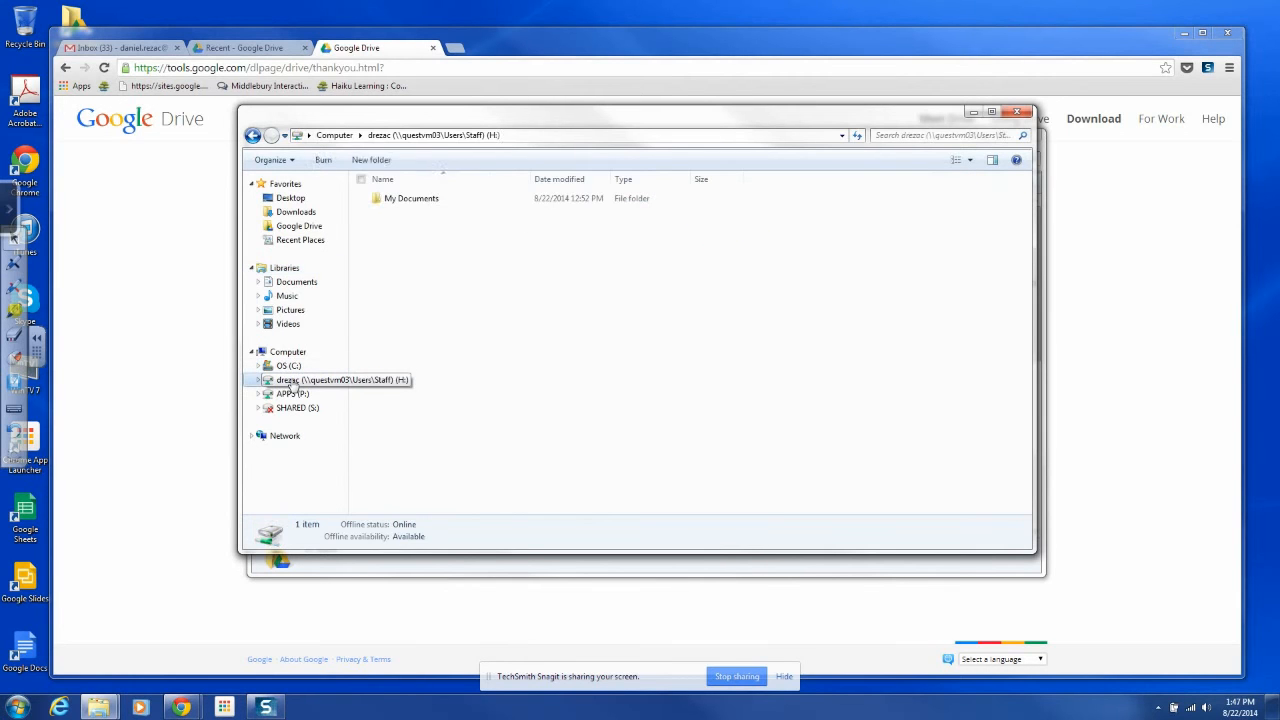
click(404, 203)
double_click(404, 203)
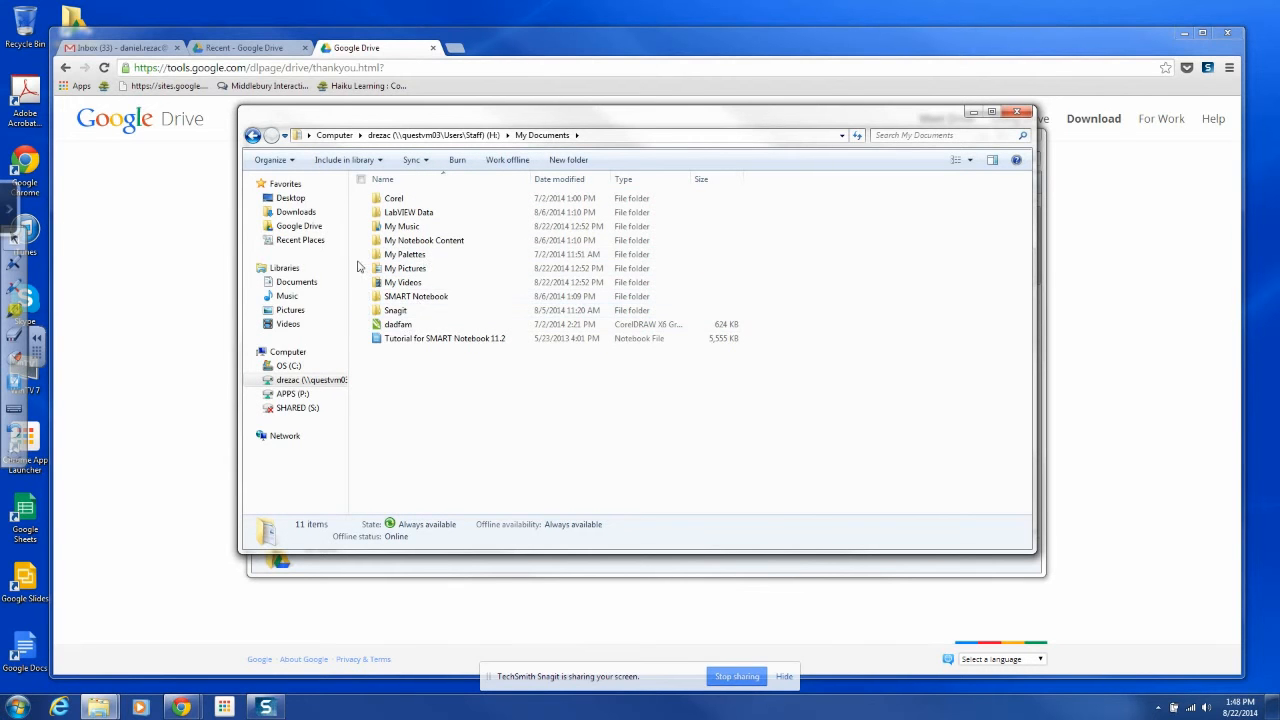
Arrange the Google Drive and My Documents windows side by side and resize them
drag(386, 124, 679, 162)
drag(432, 164, 285, 147)
drag(897, 556, 484, 595)
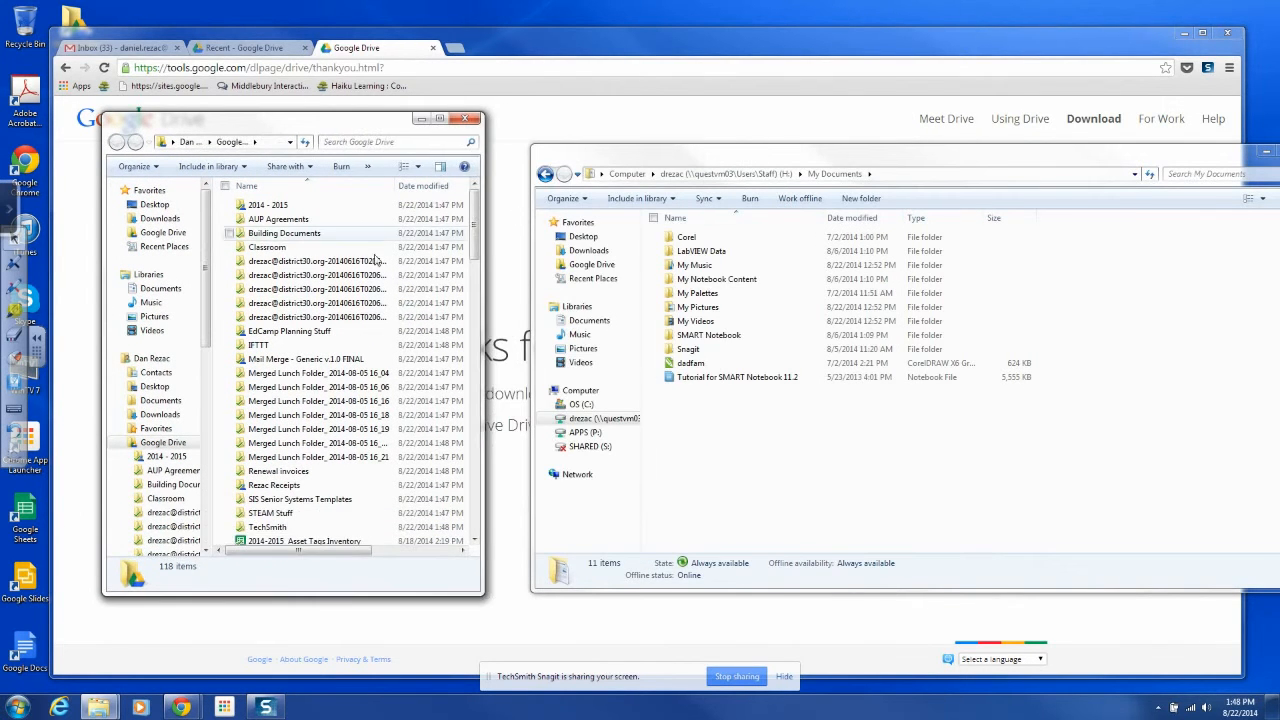
scroll(360, 305, down, 1)
scroll(360, 306, up, 1)
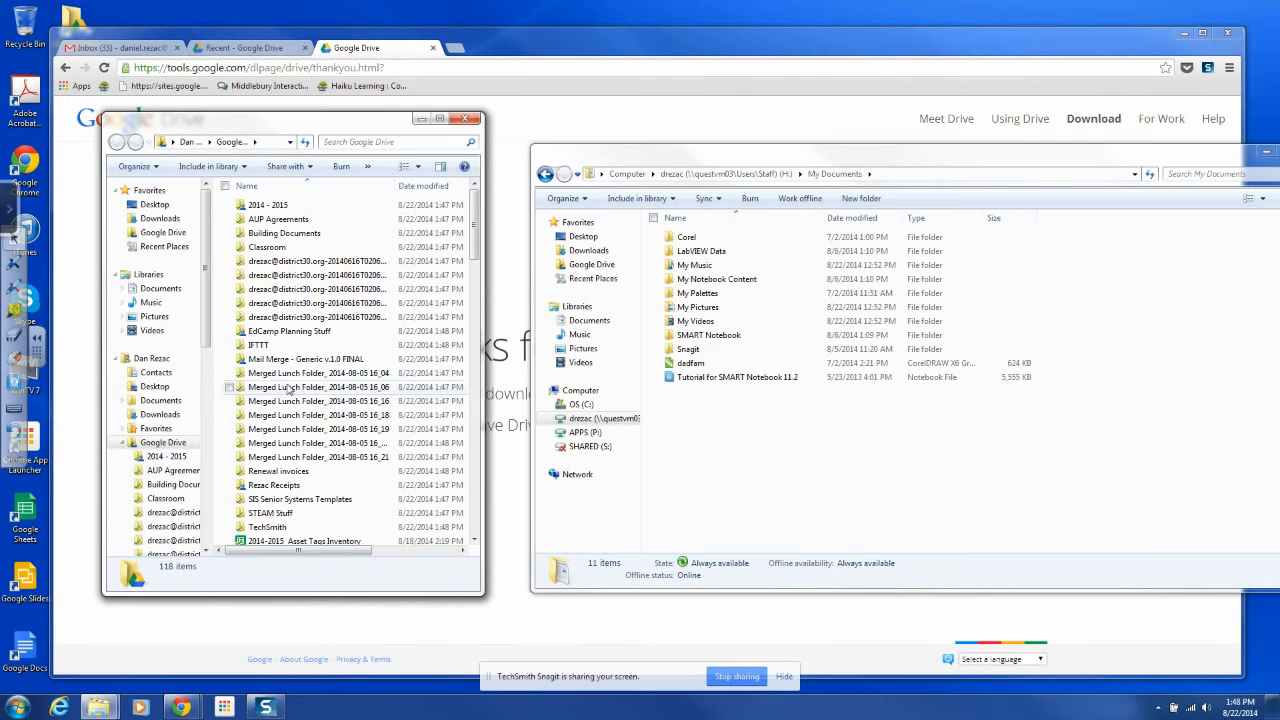
scroll(340, 390, down, 3)
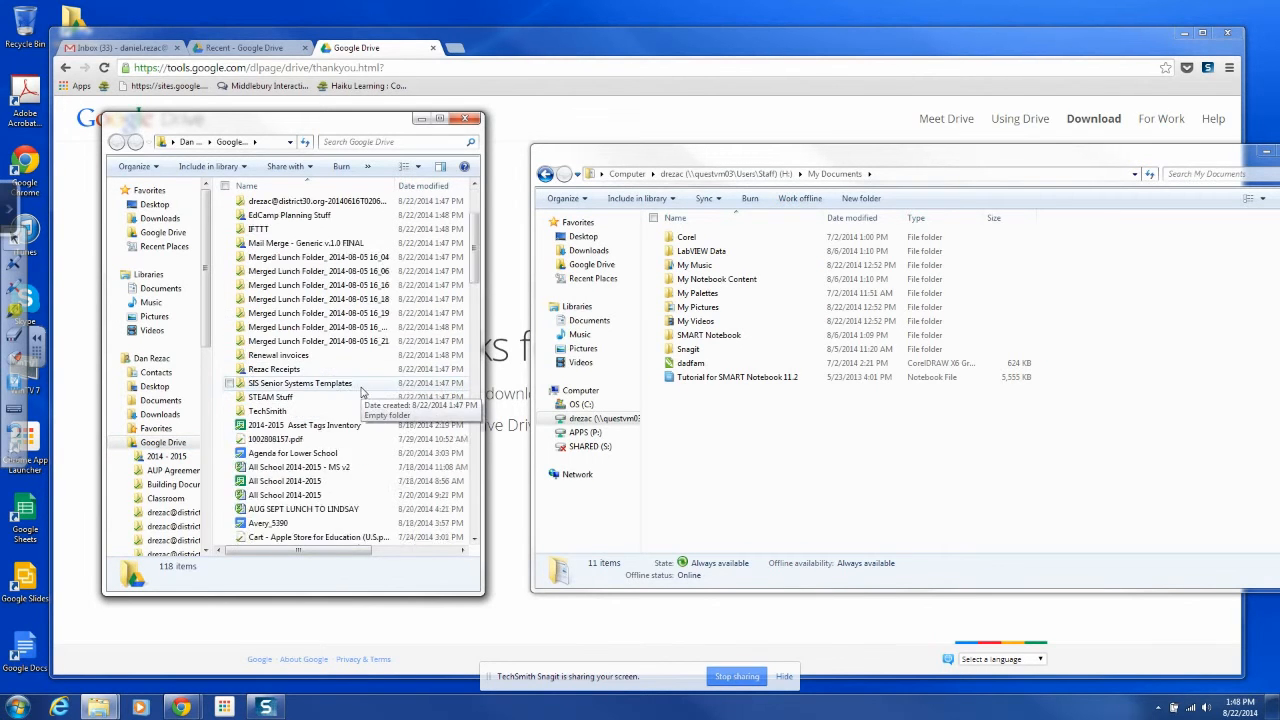
scroll(362, 391, up, 3)
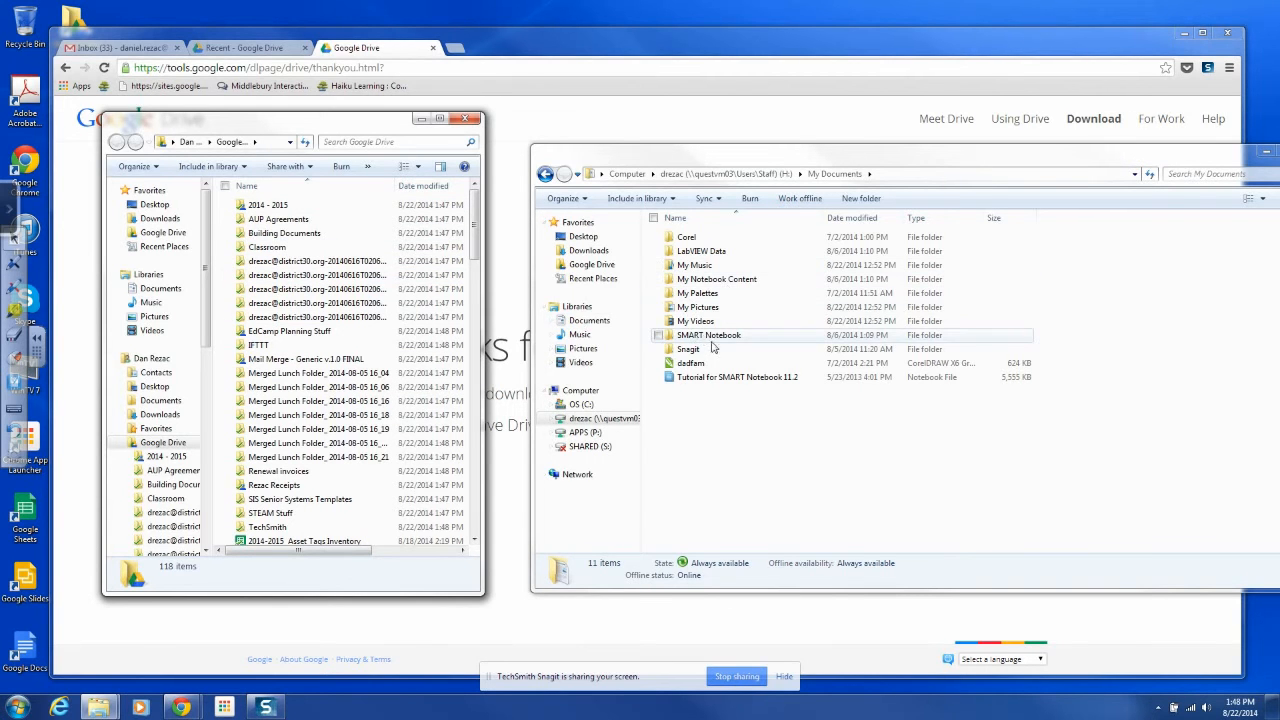
Check whether My Videos, My Palettes and SMART Notebook's My Notebook Content are empty
double_click(700, 322)
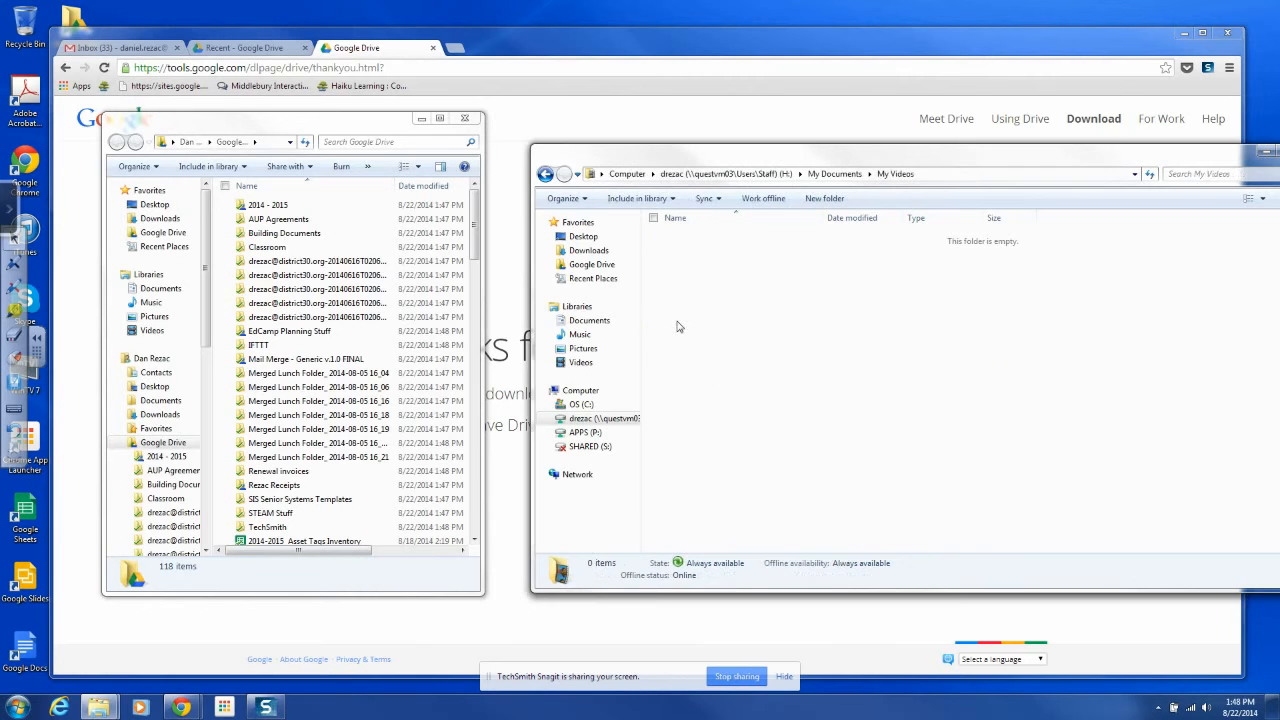
click(545, 174)
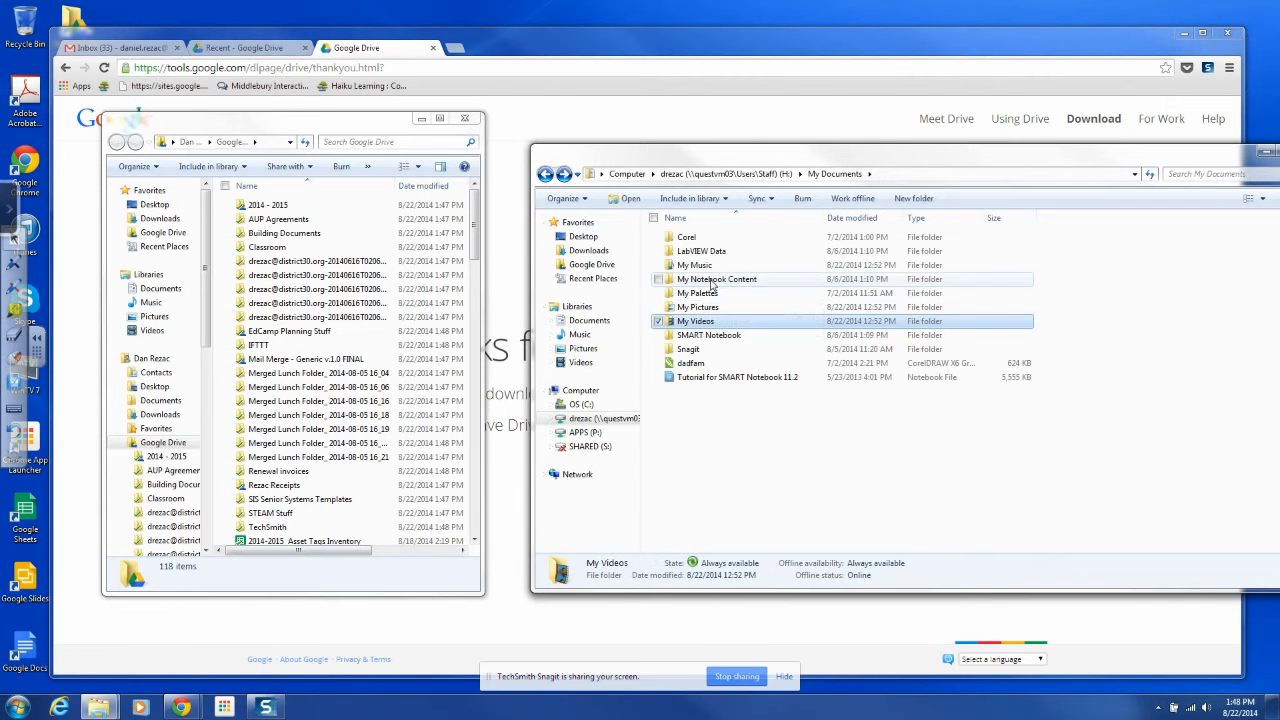
double_click(705, 298)
click(545, 174)
click(545, 174)
click(565, 175)
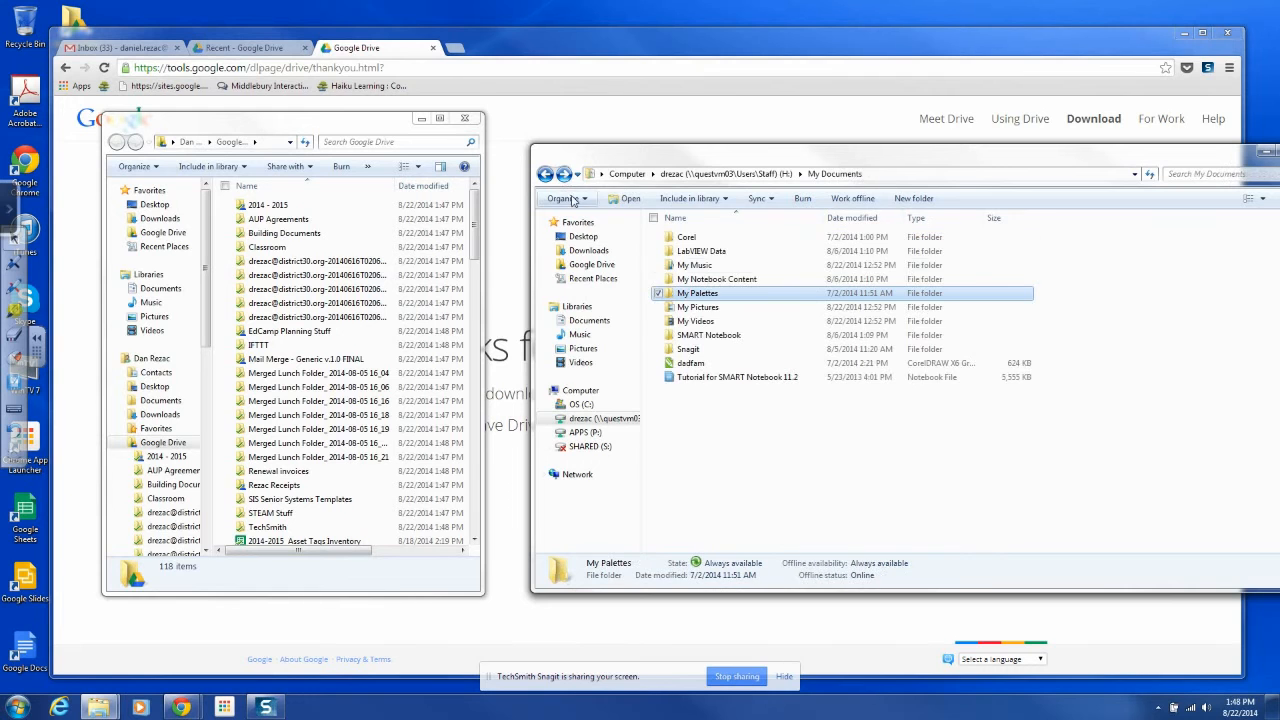
click(710, 340)
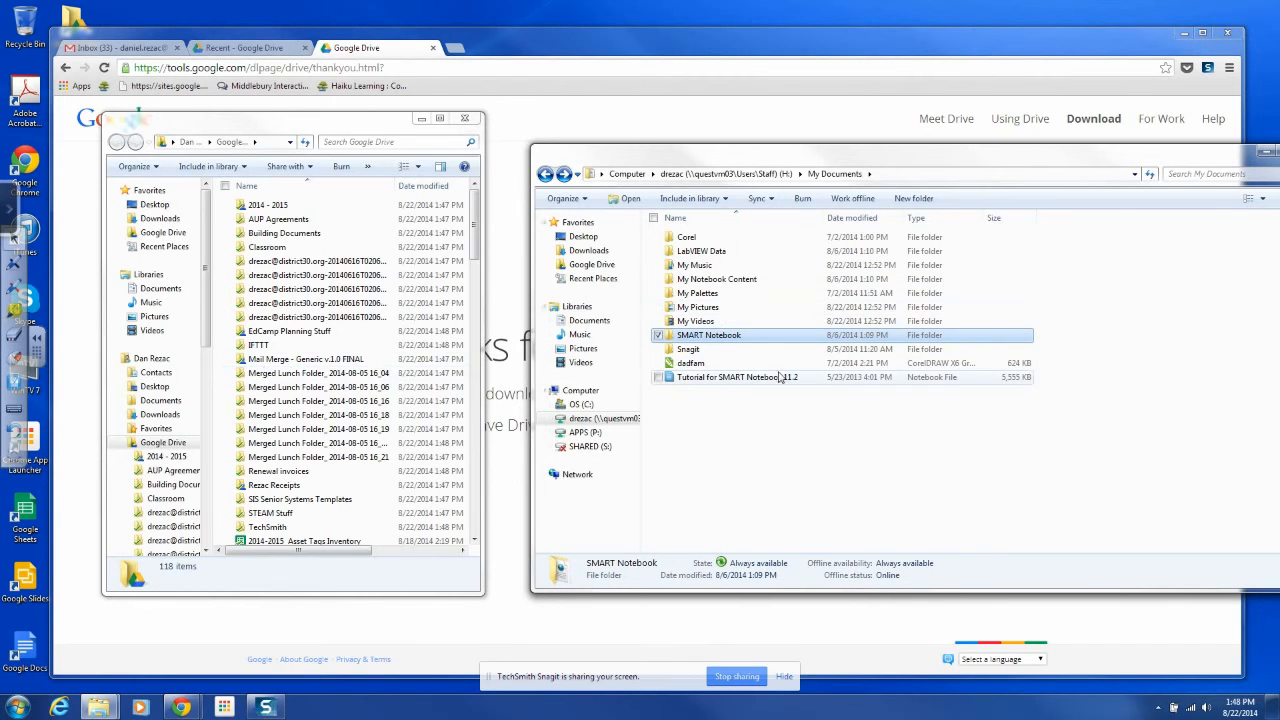
click(704, 281)
double_click(704, 281)
click(546, 175)
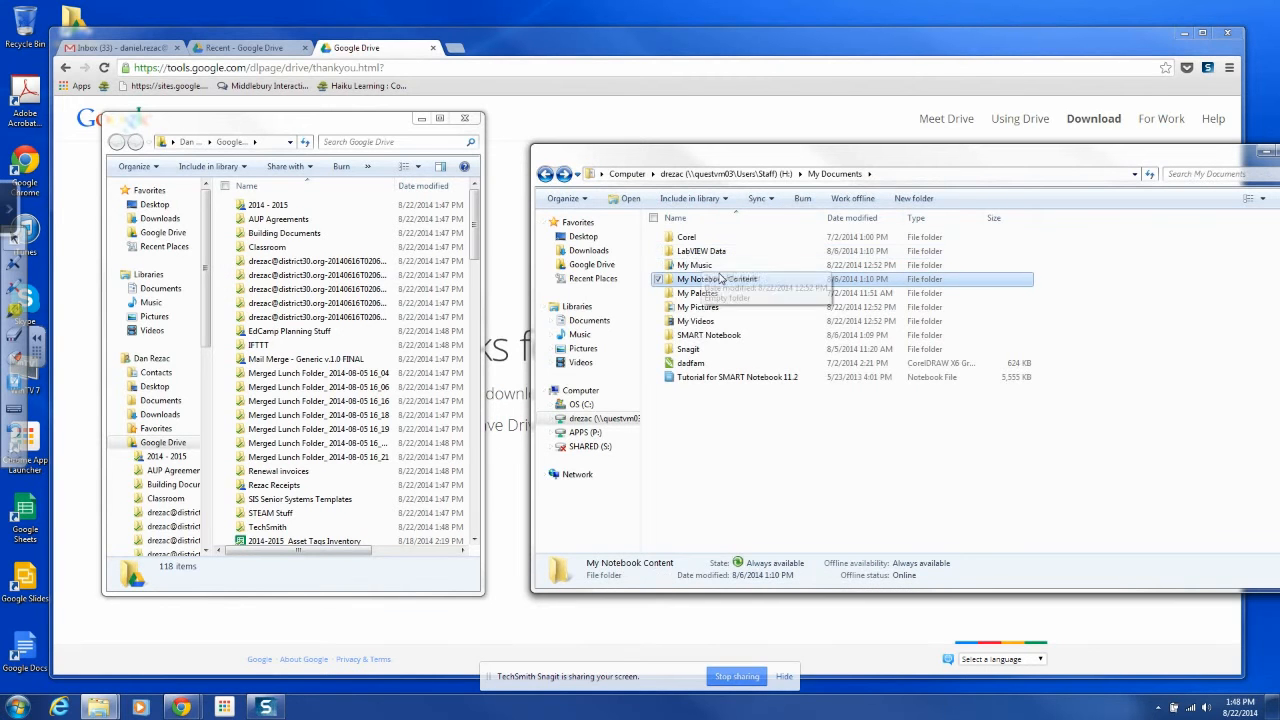
Copy My Notebook Content from My Documents into the local Google Drive folder, then arrange and widen both windows to confirm it arrived
drag(713, 285, 168, 447)
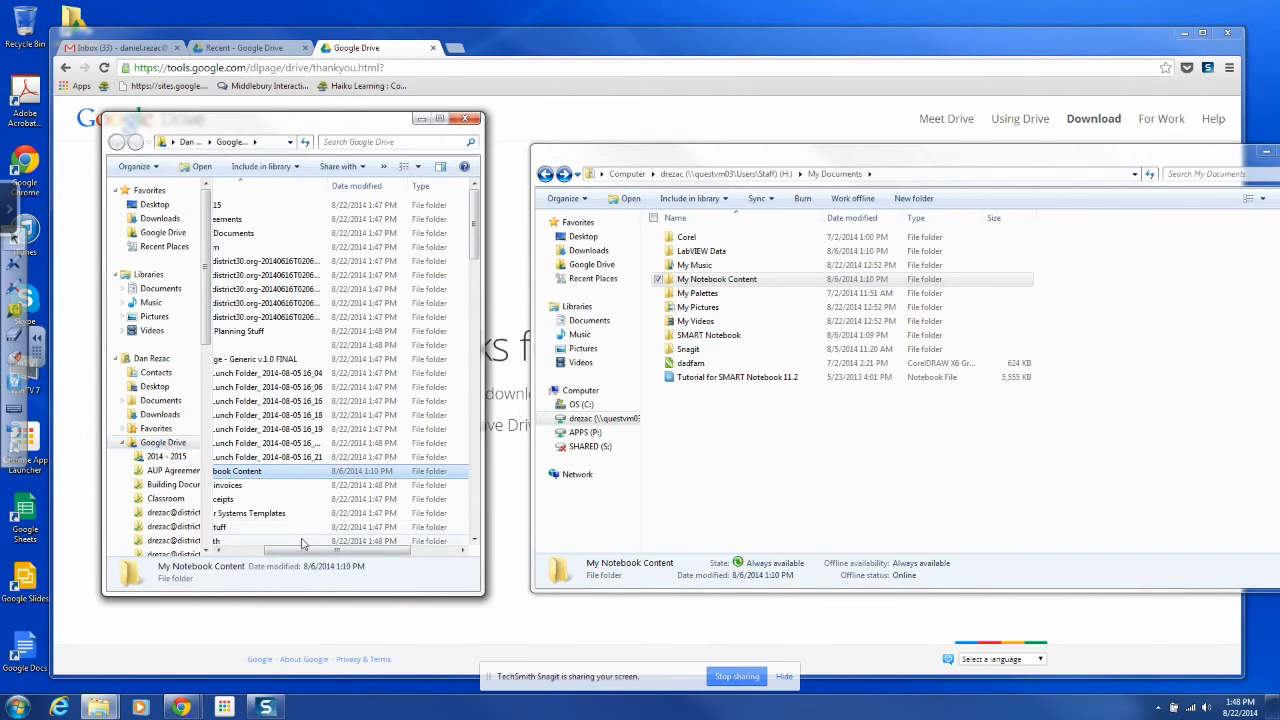
drag(300, 550, 263, 550)
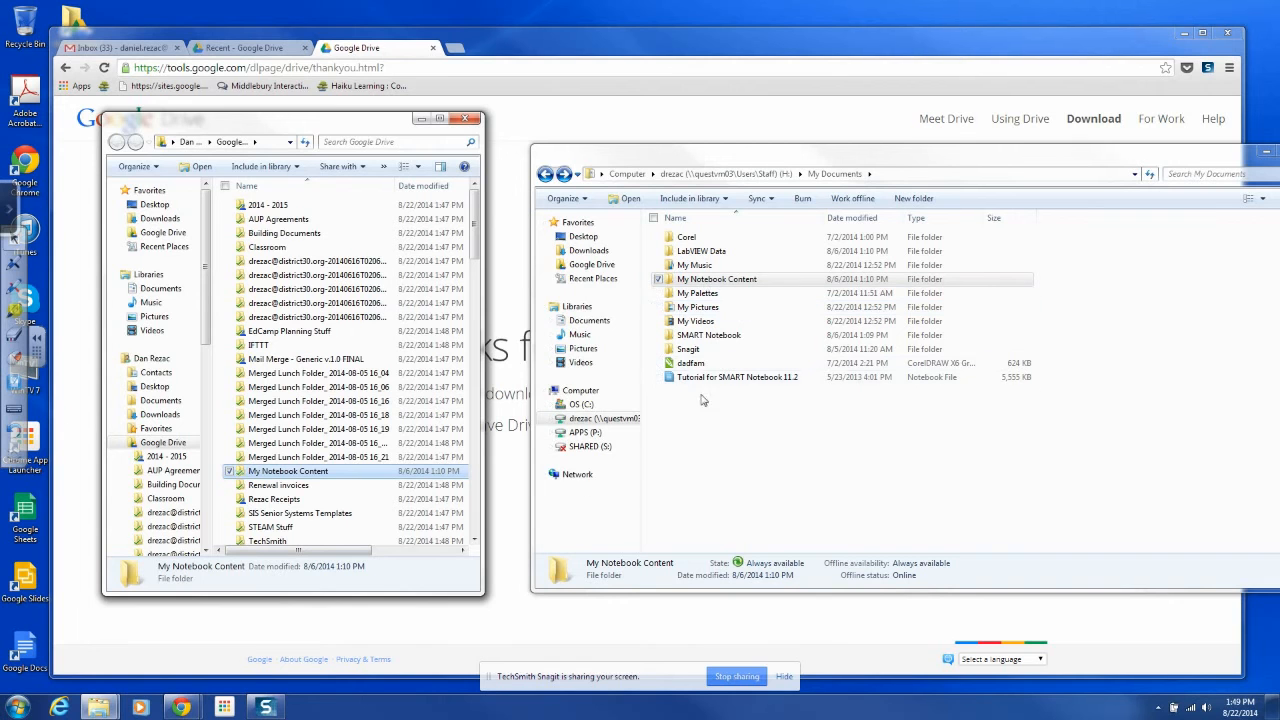
drag(289, 126, 580, 63)
drag(783, 527, 1072, 527)
drag(609, 61, 535, 113)
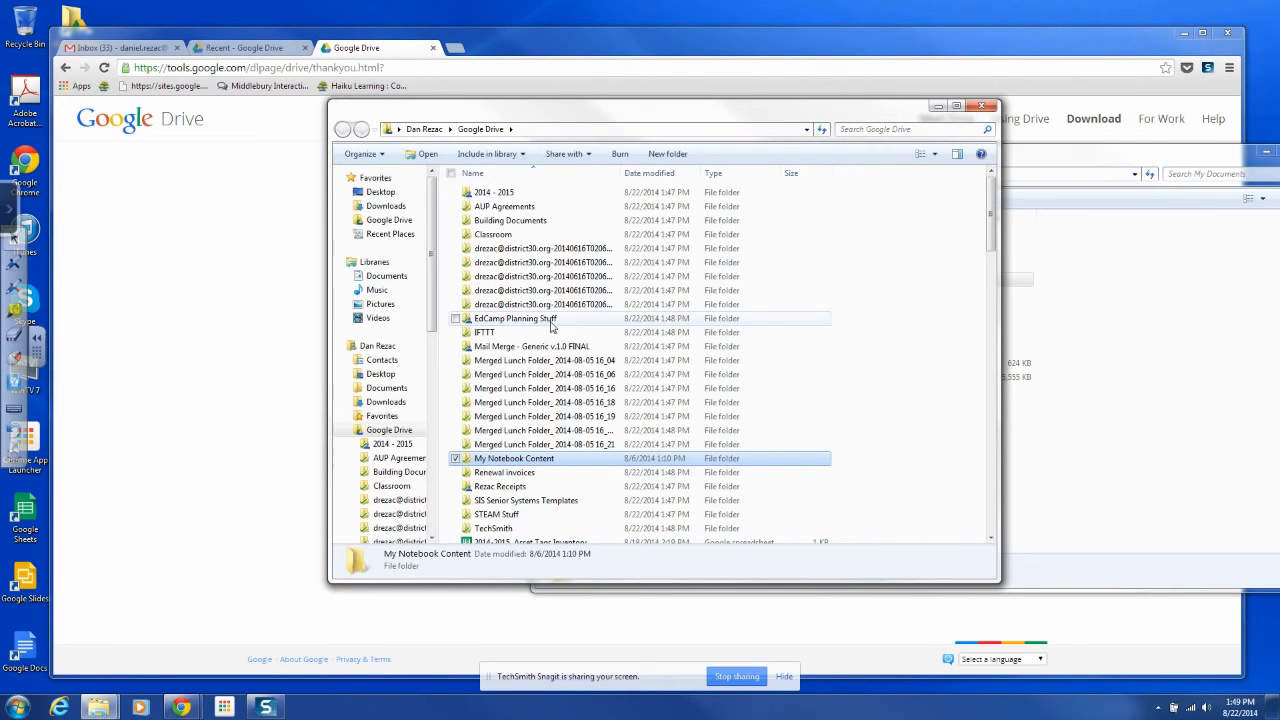
drag(660, 120, 547, 120)
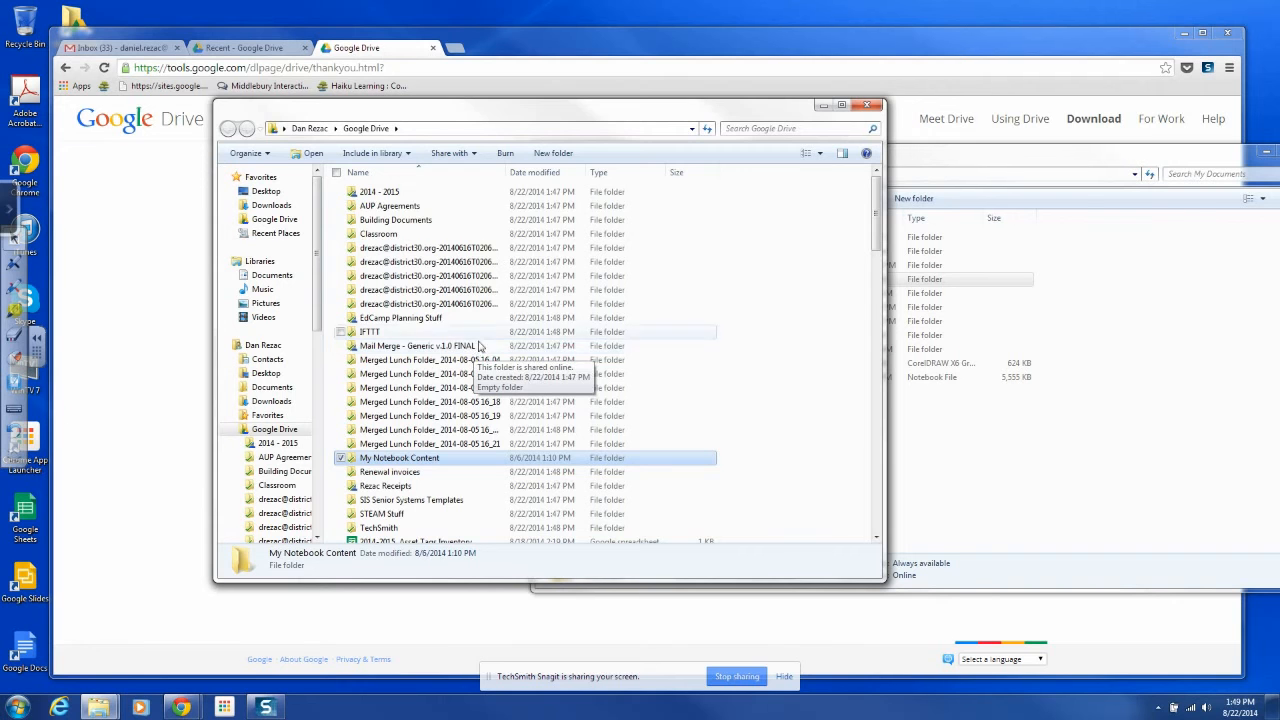
drag(876, 240, 878, 205)
drag(656, 112, 500, 112)
drag(1036, 160, 805, 112)
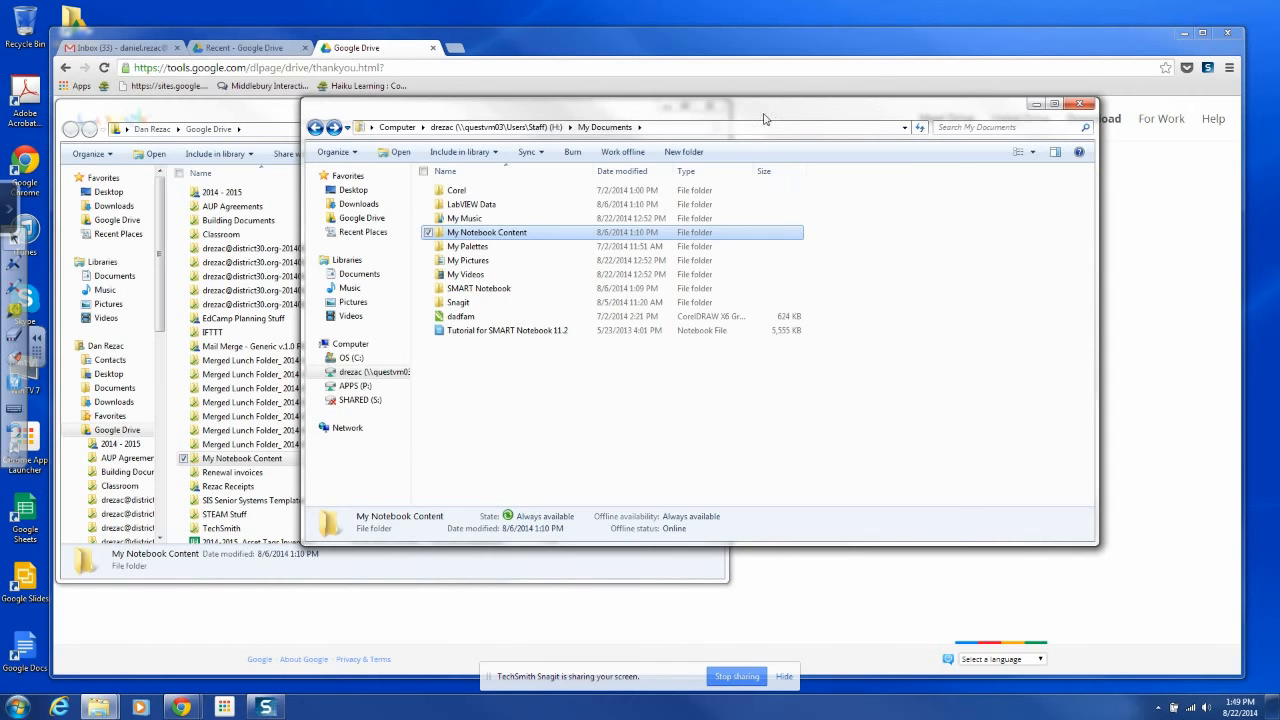
In the Drive web tab, bring up the My Drive folder list
click(254, 49)
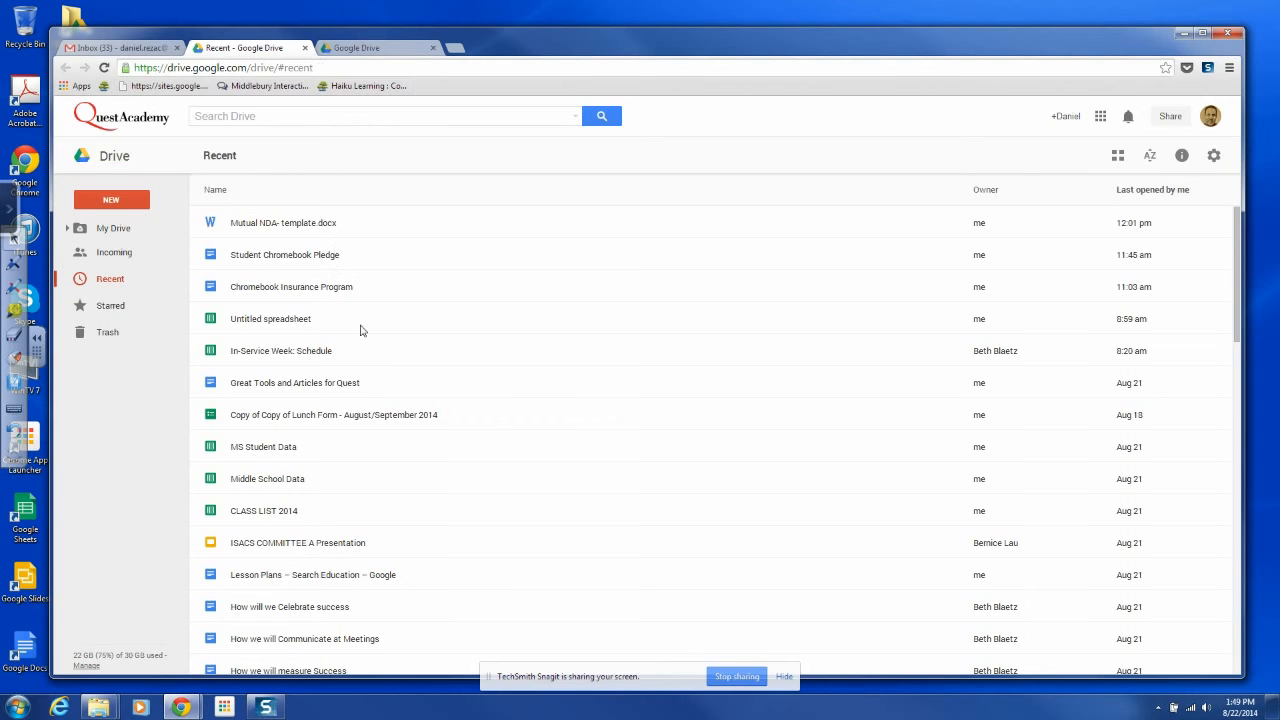
click(110, 230)
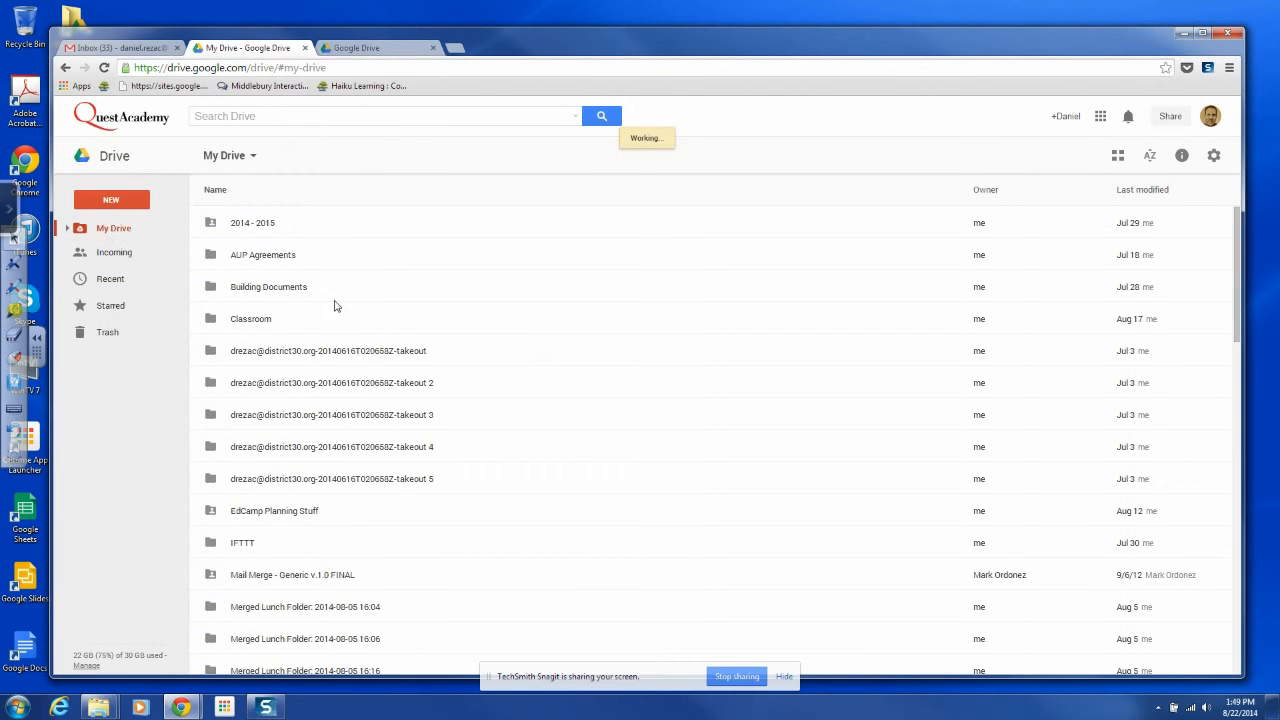
scroll(336, 305, down, 1)
scroll(336, 305, down, 2)
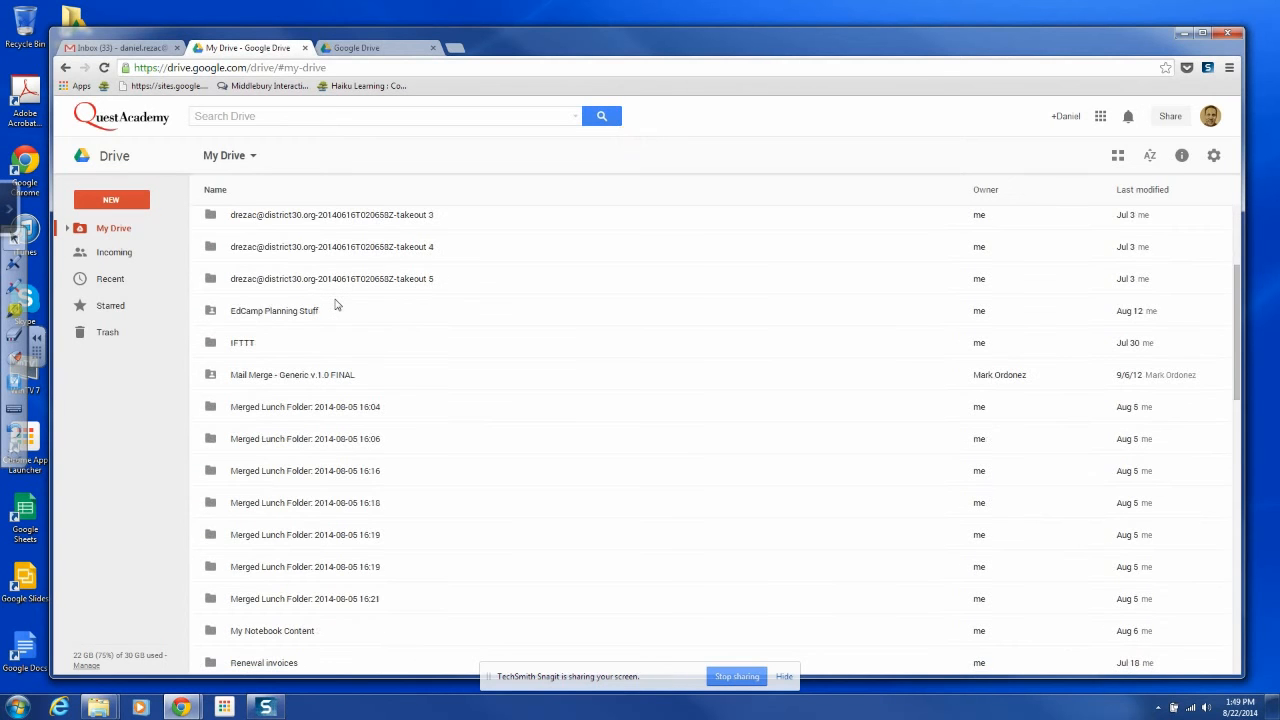
scroll(336, 305, down, 1)
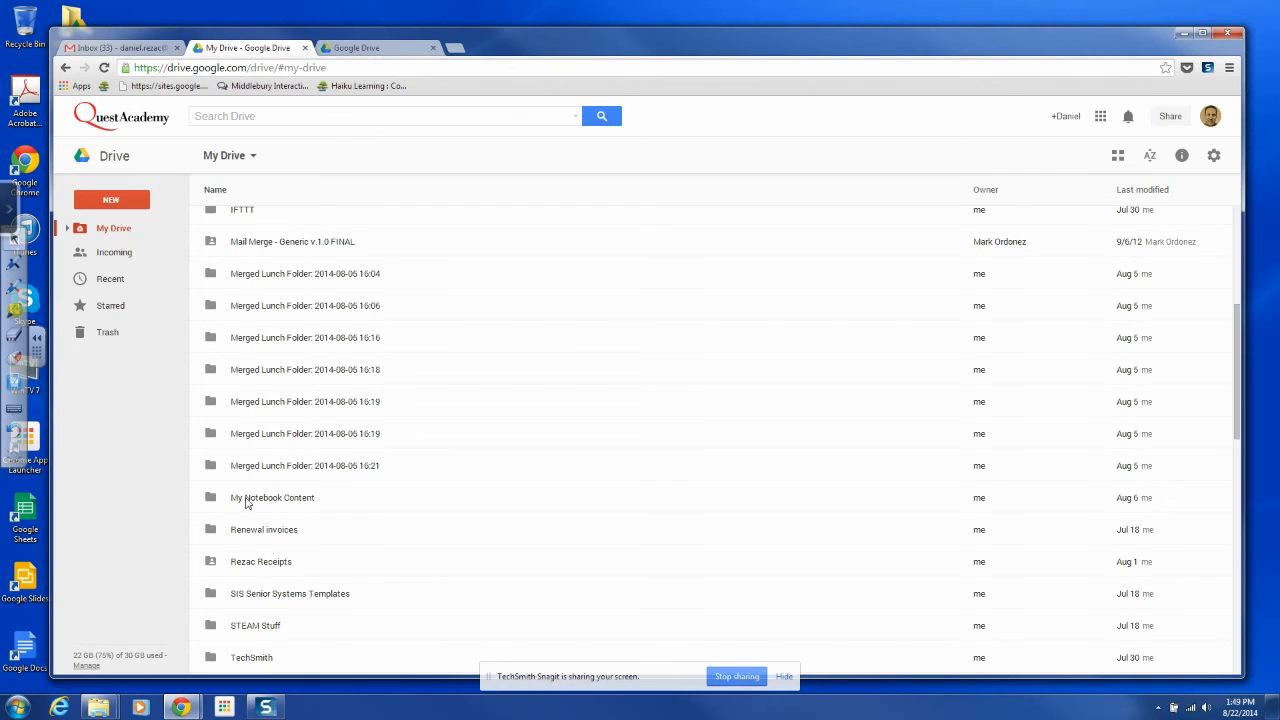
Open the synced My Notebook Content folder, then return to the Drive home page via the Quest Academy logo
click(246, 502)
double_click(256, 491)
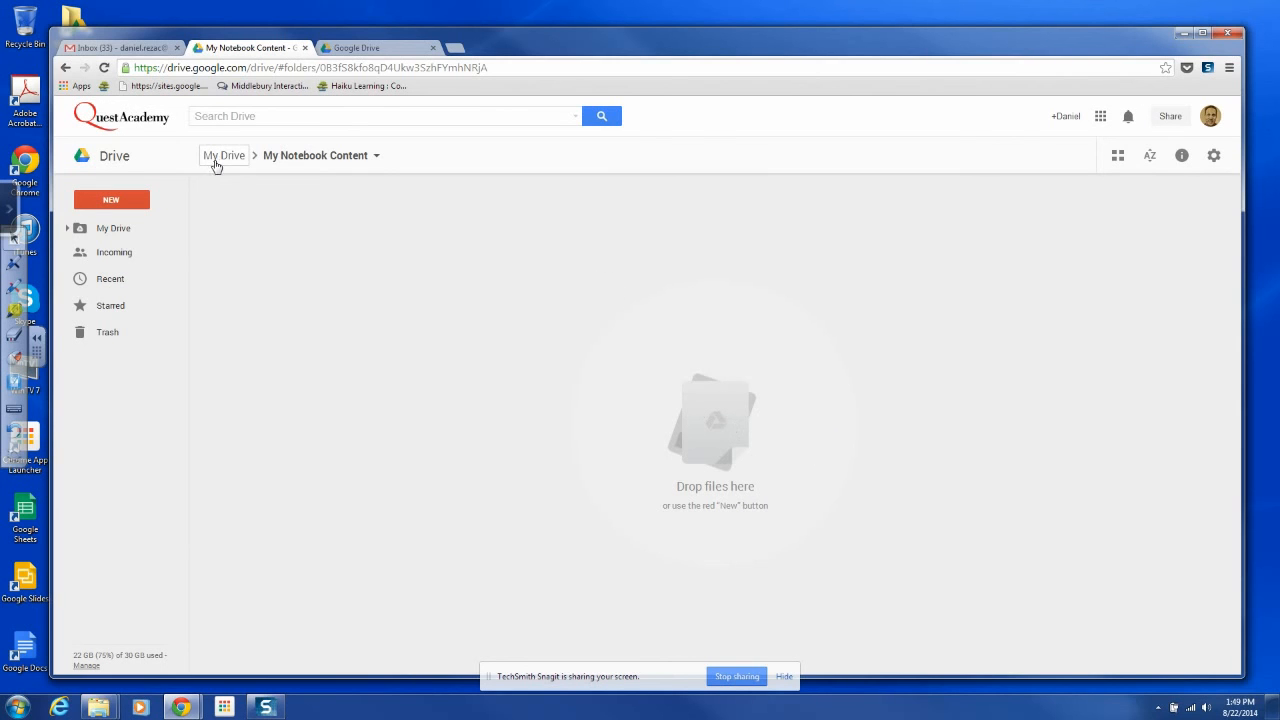
click(121, 122)
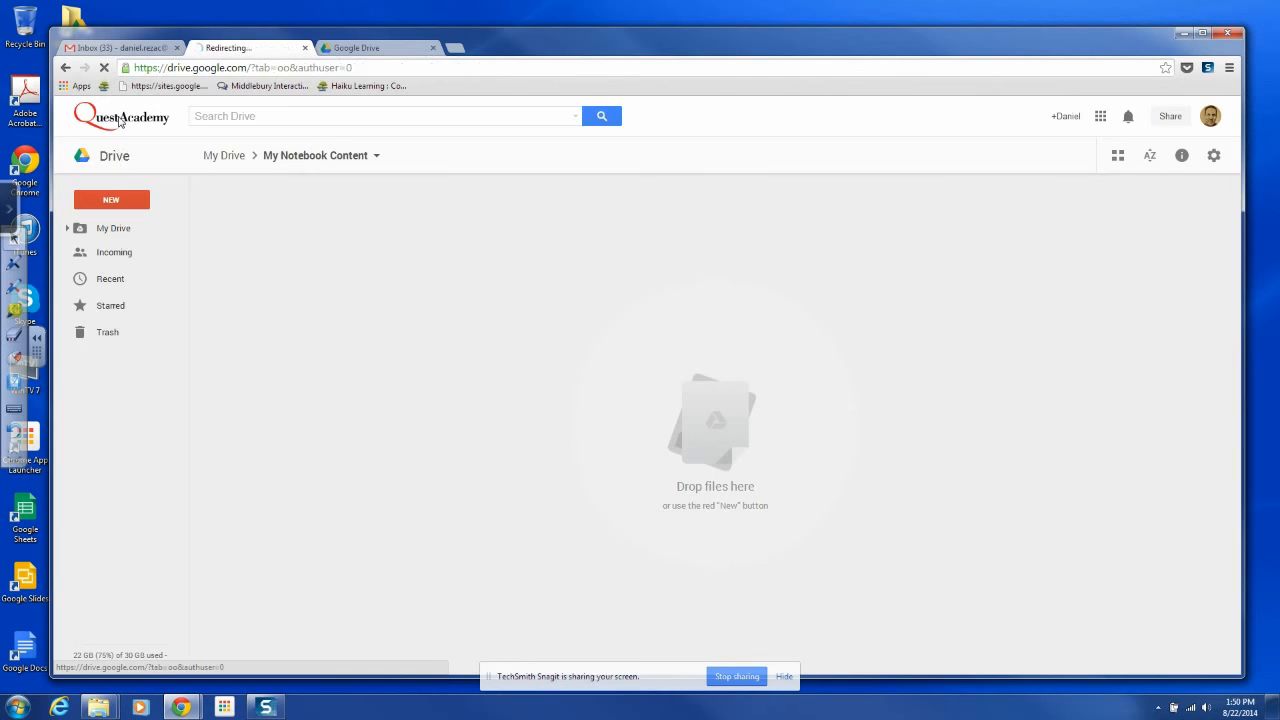
mouse_move(600, 50)
mouse_down()
mouse_move(589, 66)
mouse_move(612, 43)
mouse_up()
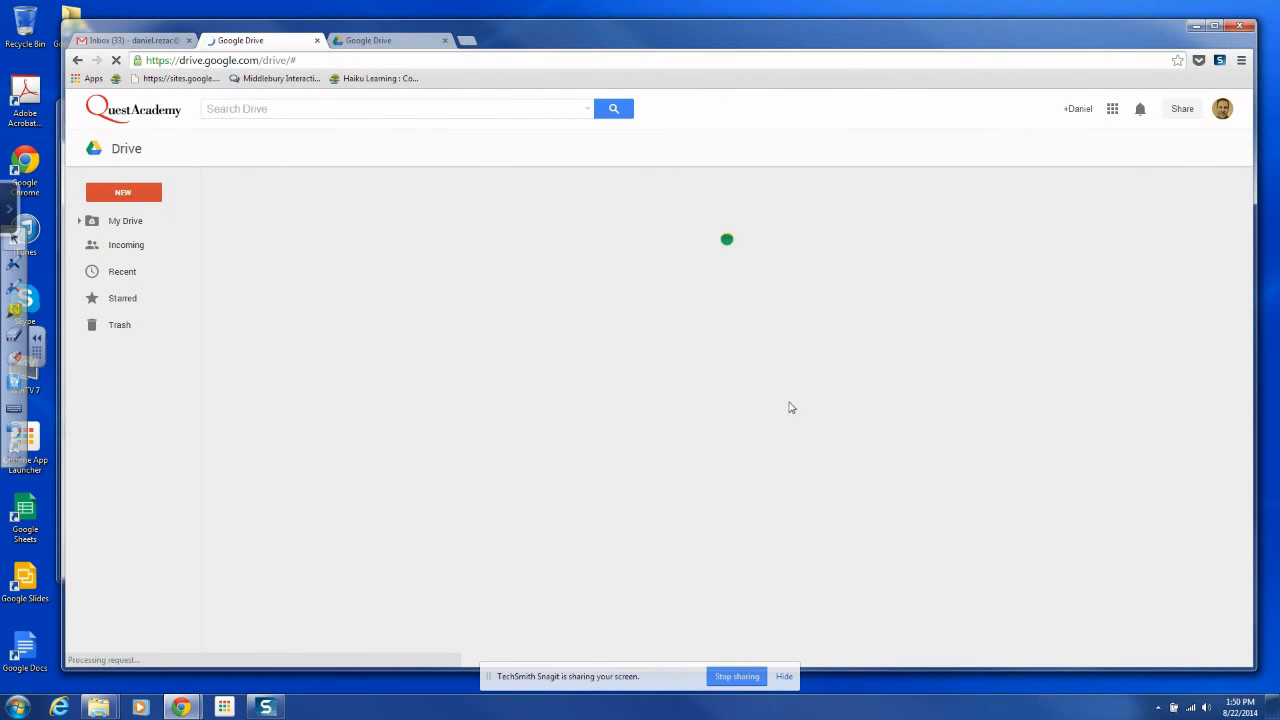